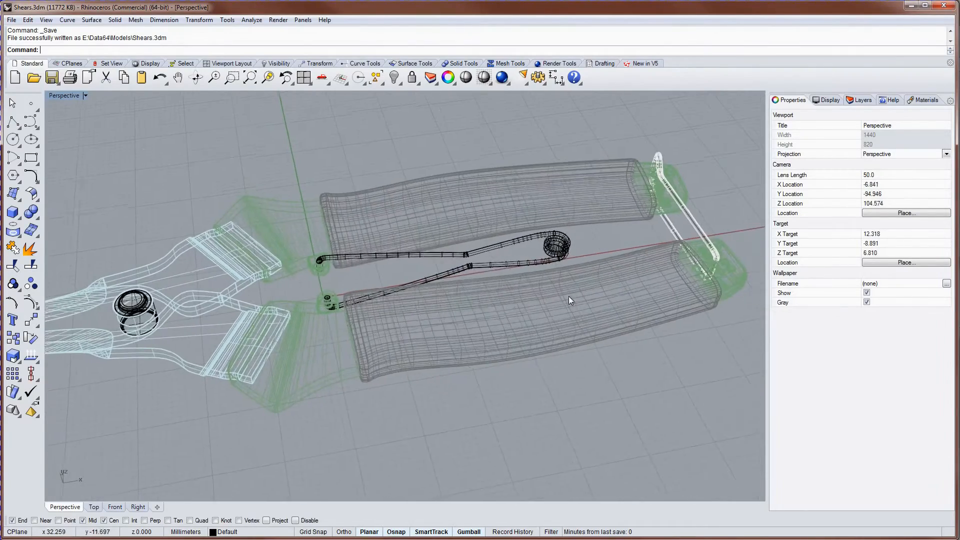
- Switch the Perspective viewport to the Rendered display mode
left_click(828, 100)
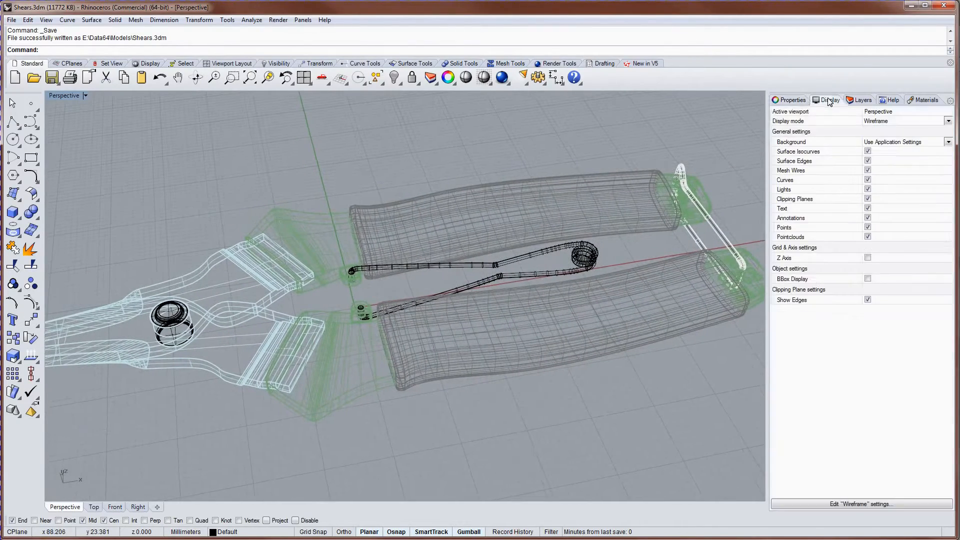
left_click(894, 124)
left_click(883, 142)
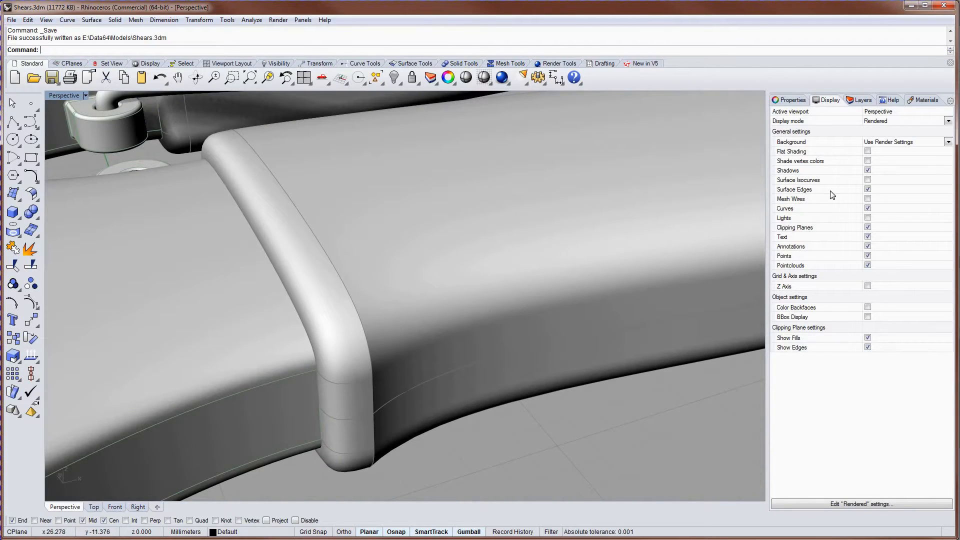
- Compare the grip with surface edges hidden and shown, and briefly highlight its polysurface to examine how its surfaces join
left_click(868, 189)
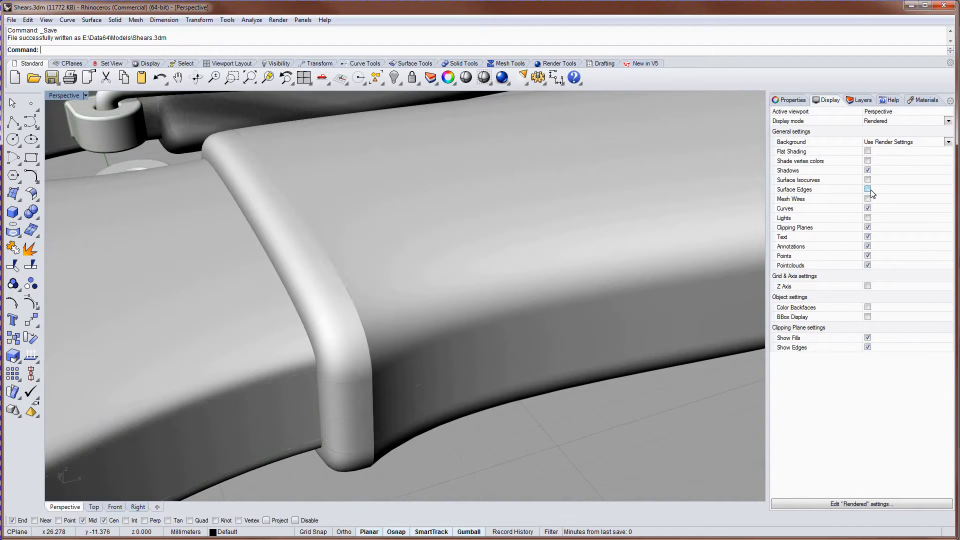
left_click(869, 190)
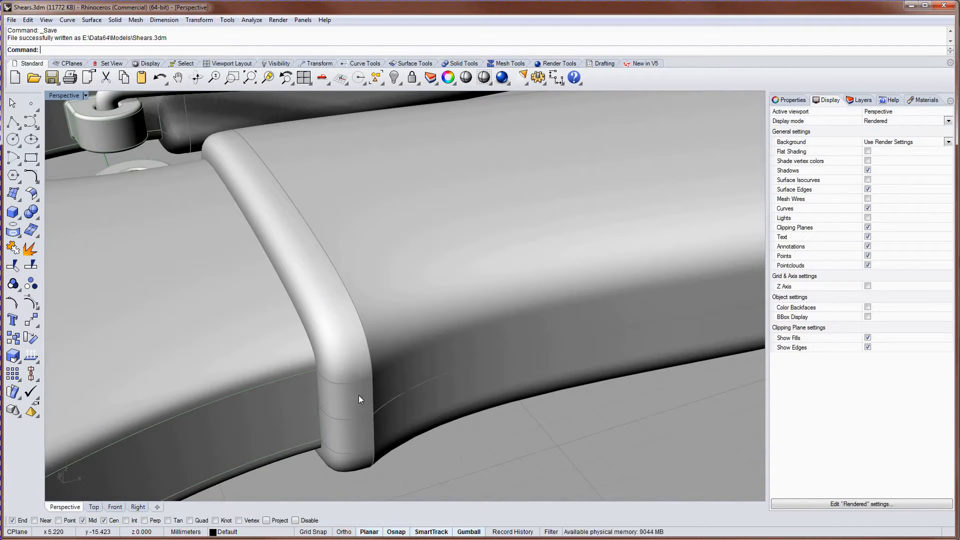
left_click(405, 309)
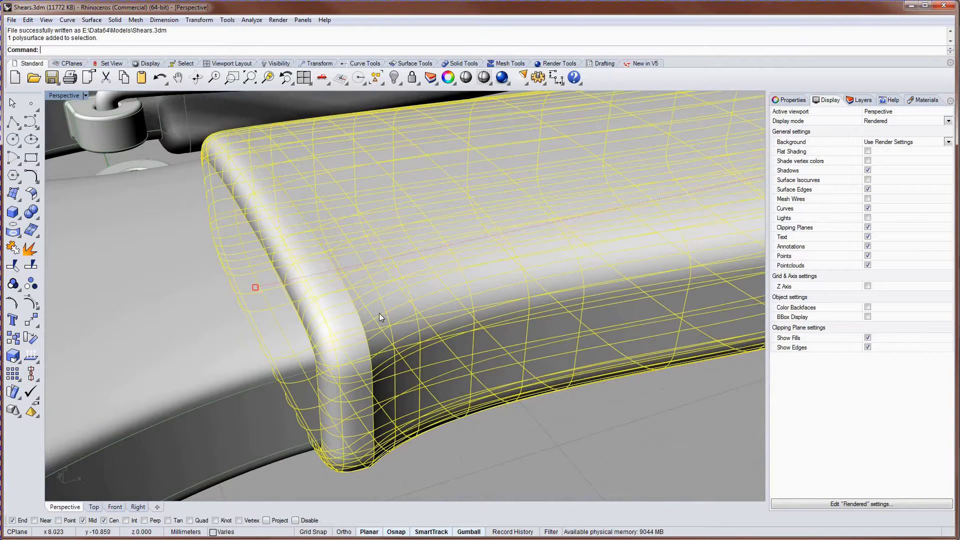
left_click(490, 450)
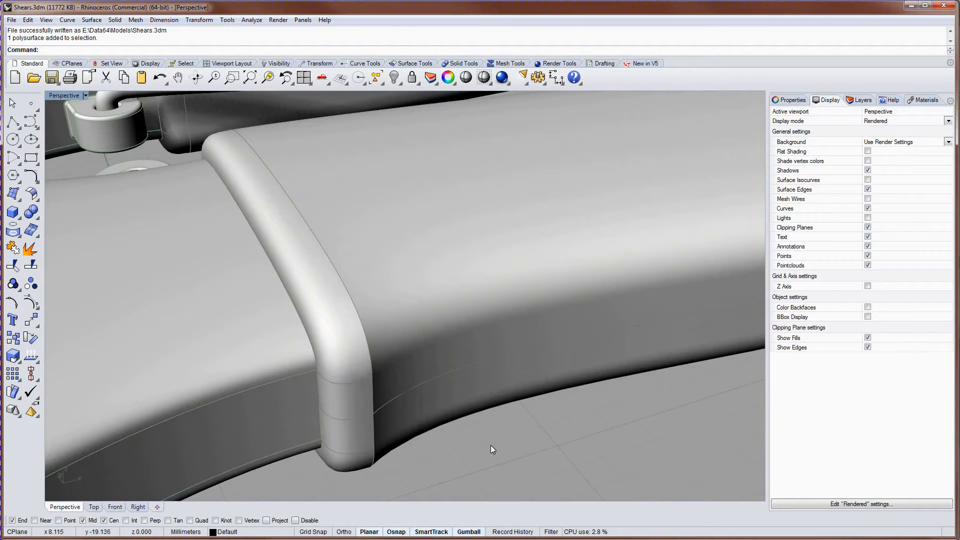
scroll(487, 442, "down", 10)
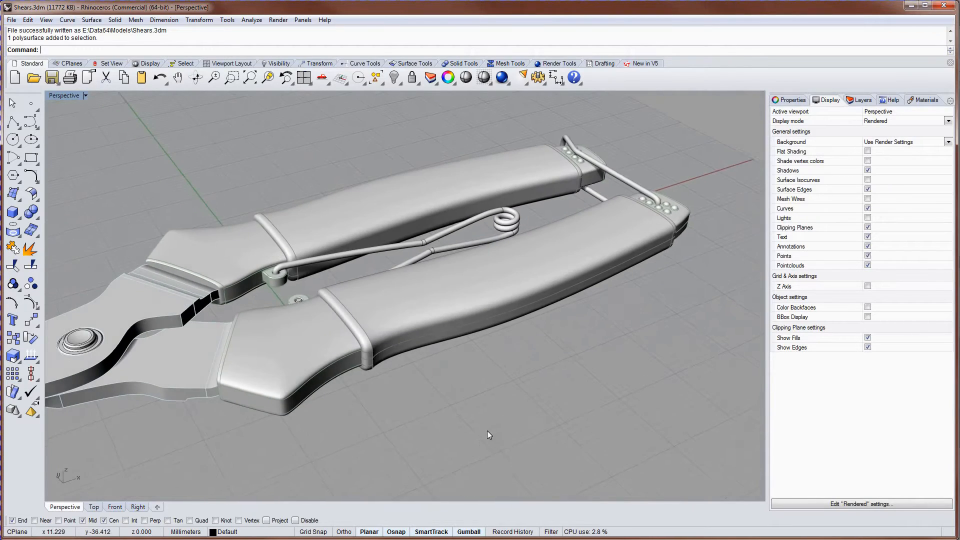
scroll(488, 427, "up", 3)
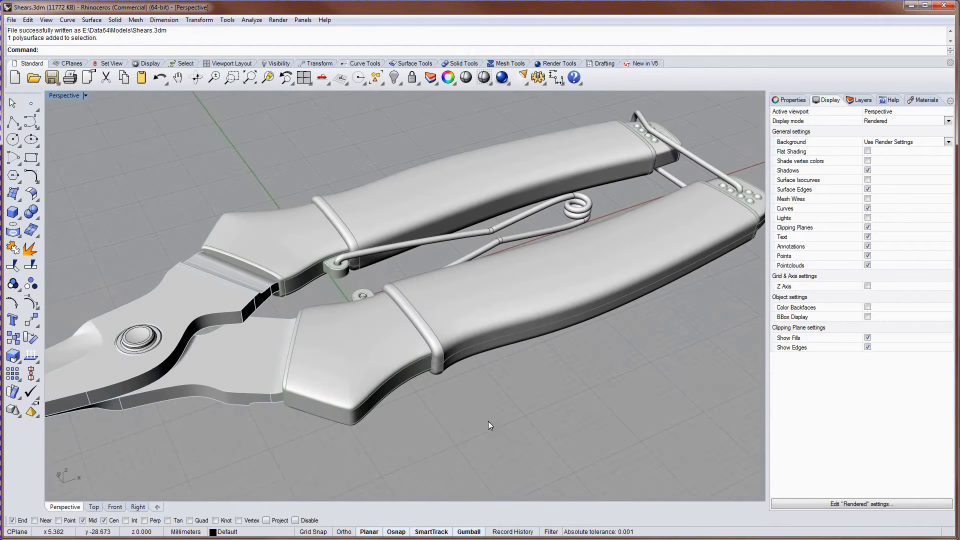
- Open the render content Libraries and dock it beside the viewport
left_click(303, 20)
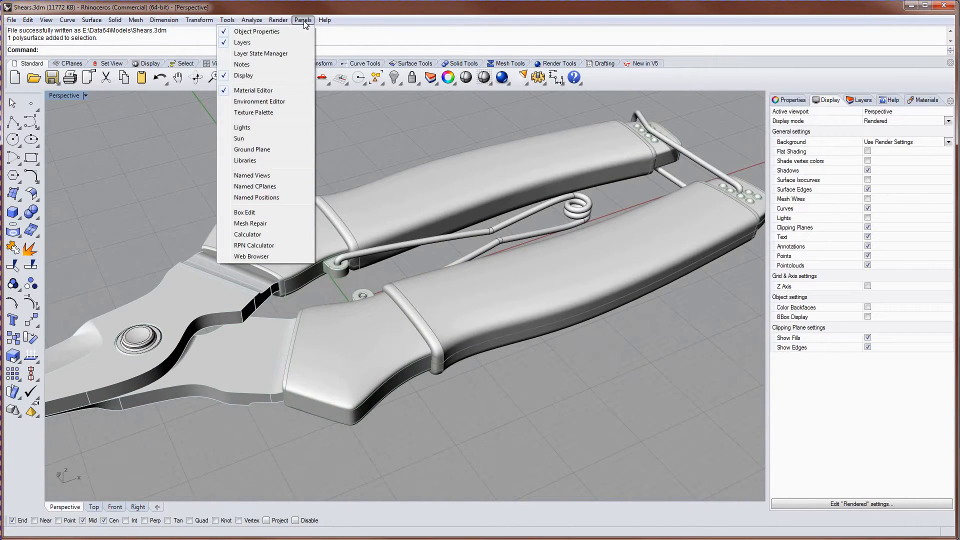
left_click(281, 161)
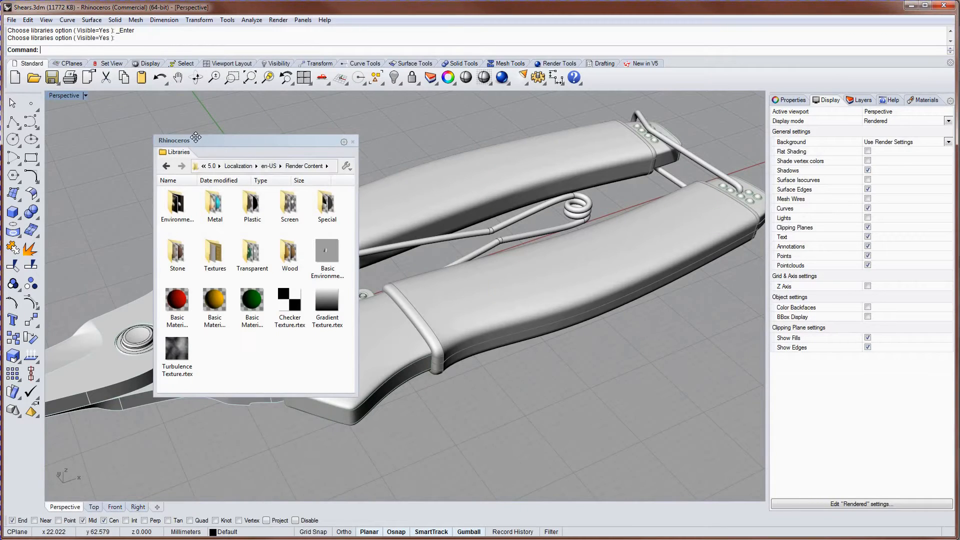
left_click_drag(196, 137, 33, 115)
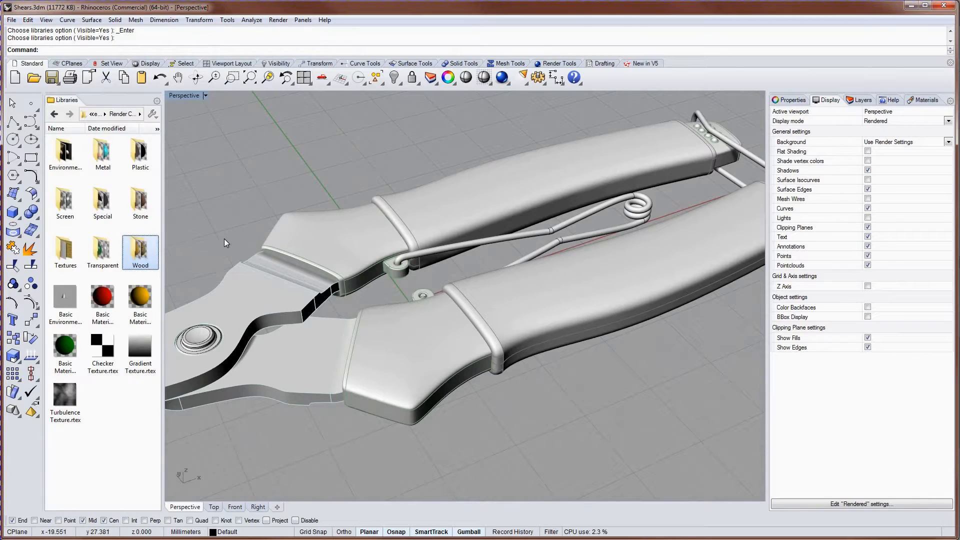
- Apply the Bamboo material from the Wood library folder to the shears' nearer grip
double_click(142, 250)
left_click_drag(71, 150, 547, 328)
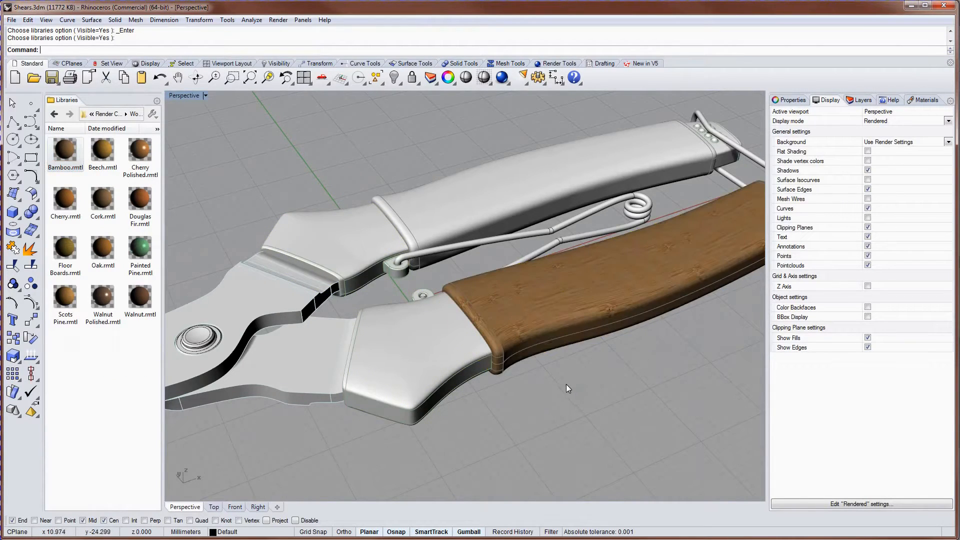
scroll(556, 379, "up", 8)
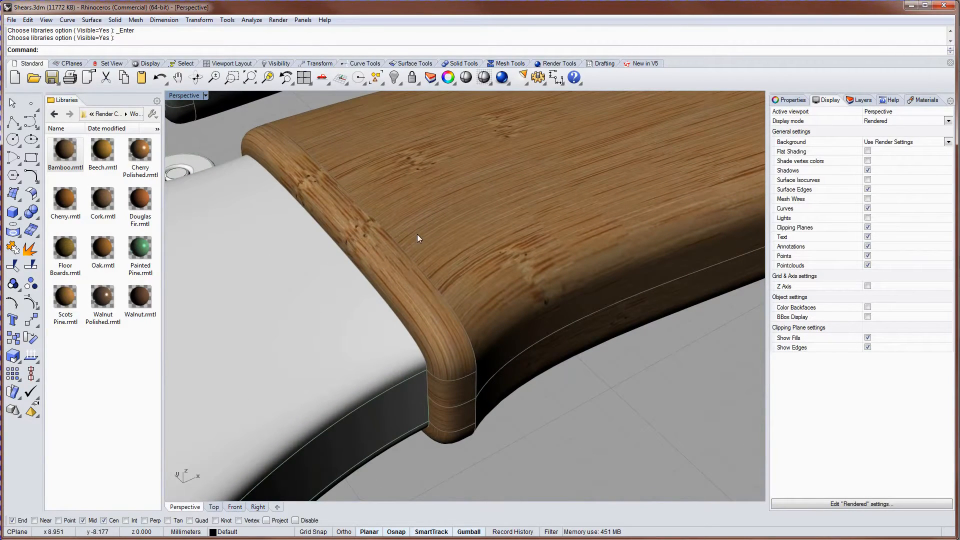
right_click_drag(569, 254, 550, 263)
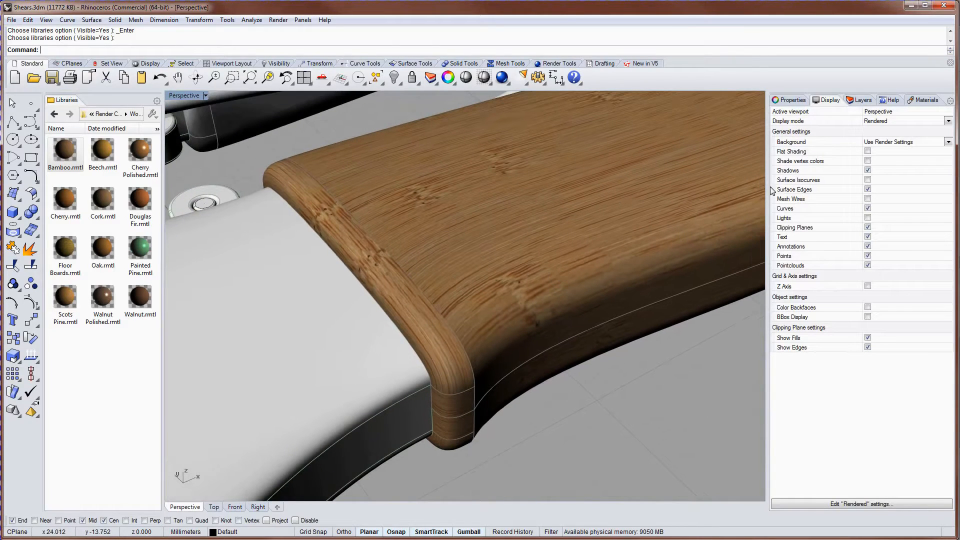
- Review the Bamboo material's color bitmap texture and its mapping settings
left_click(922, 100)
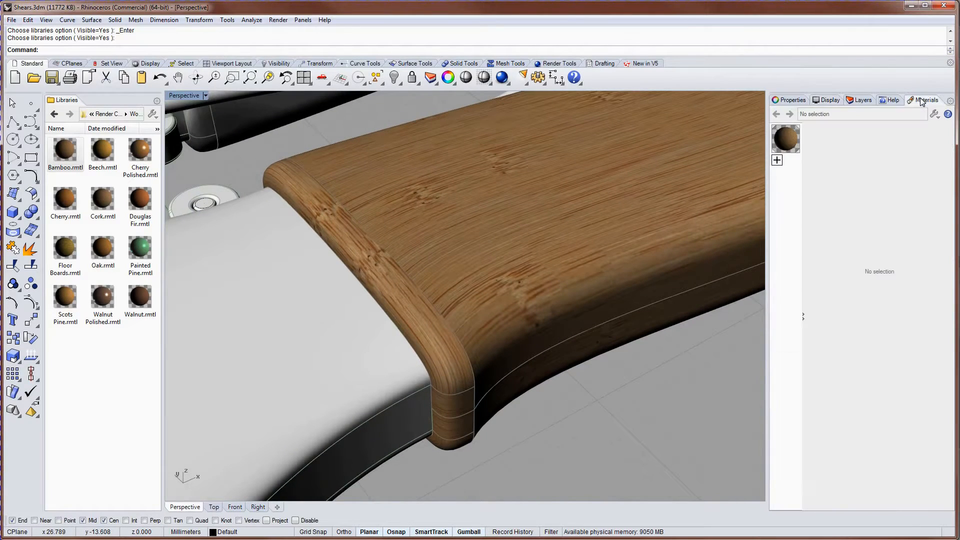
left_click(783, 138)
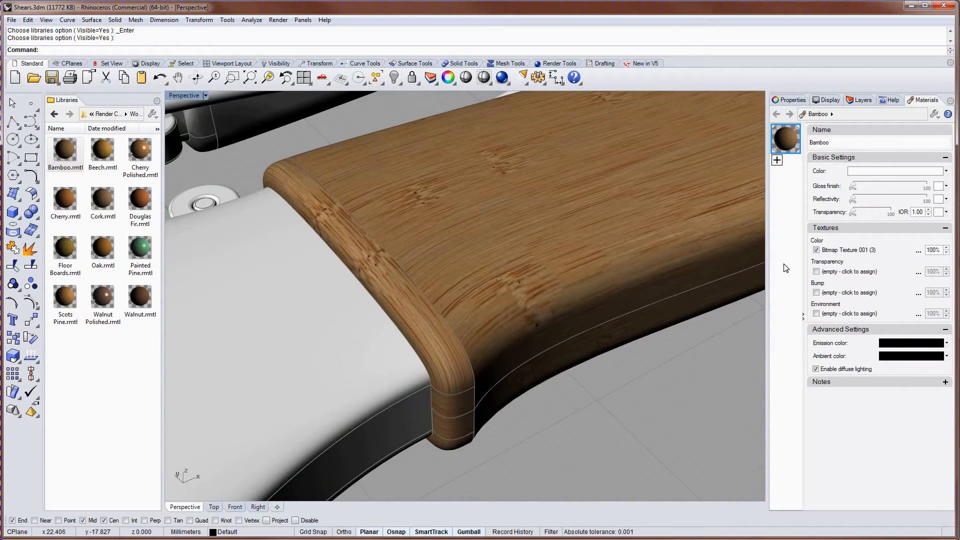
left_click(849, 251)
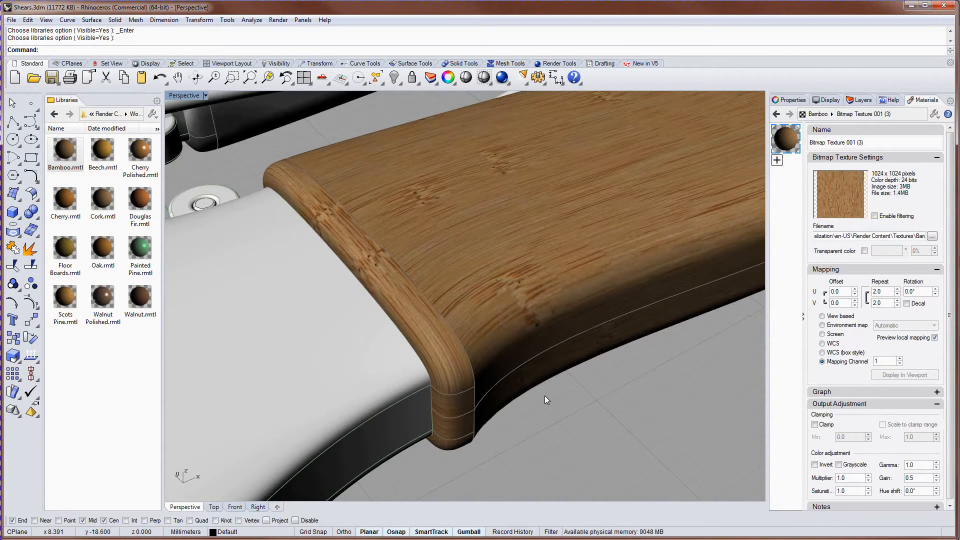
scroll(545, 396, "down", 6)
right_click_drag(545, 398, 545, 386)
- Turn off shadows in the viewport's Rendered display settings
left_click(829, 99)
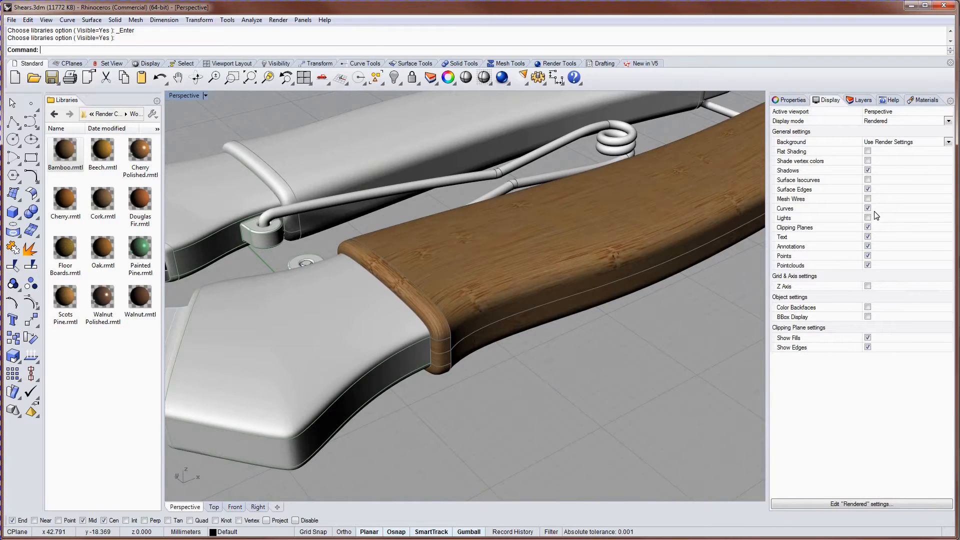
left_click(868, 171)
right_click_drag(503, 320, 496, 329)
scroll(499, 330, "up", 3)
scroll(497, 329, "down", 4)
- Open the texture mapping properties of the bamboo grip
left_click(482, 330)
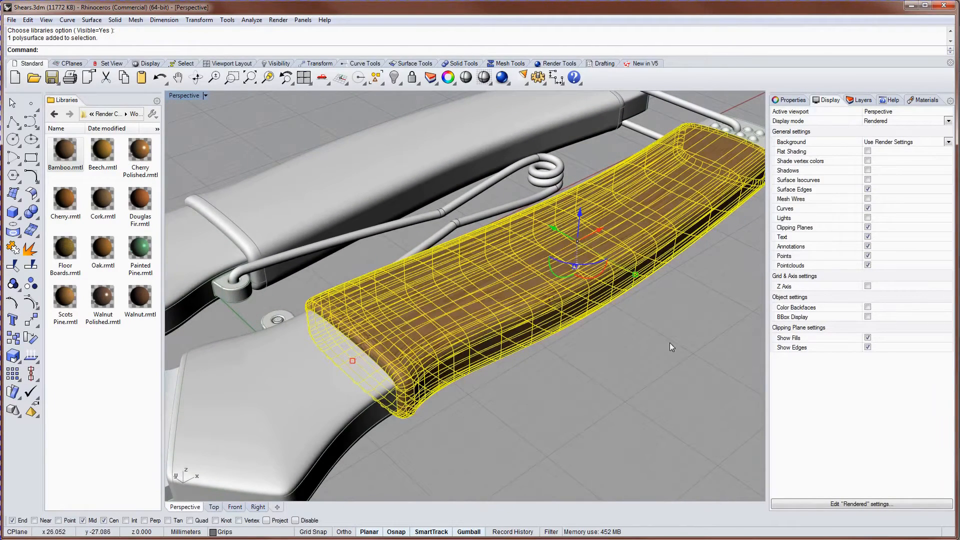
left_click(792, 101)
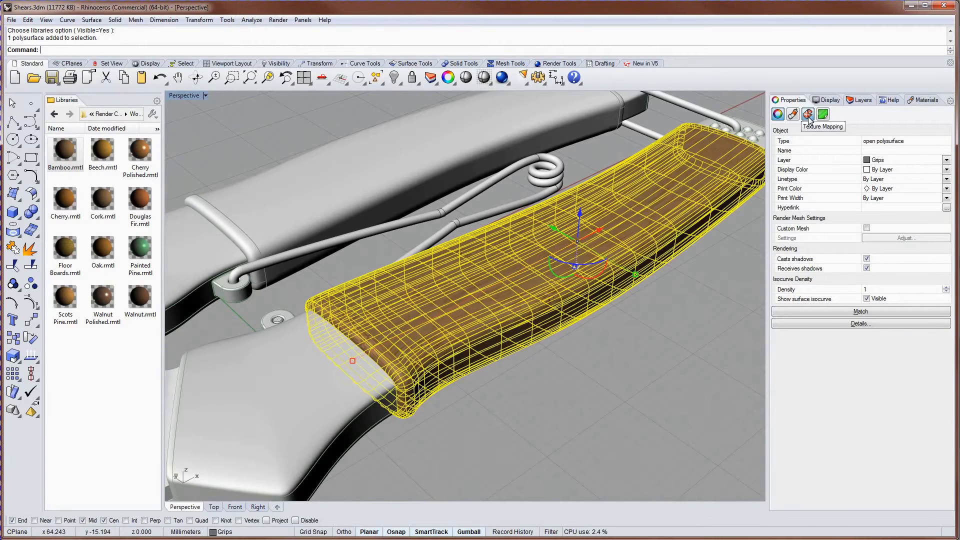
left_click(808, 114)
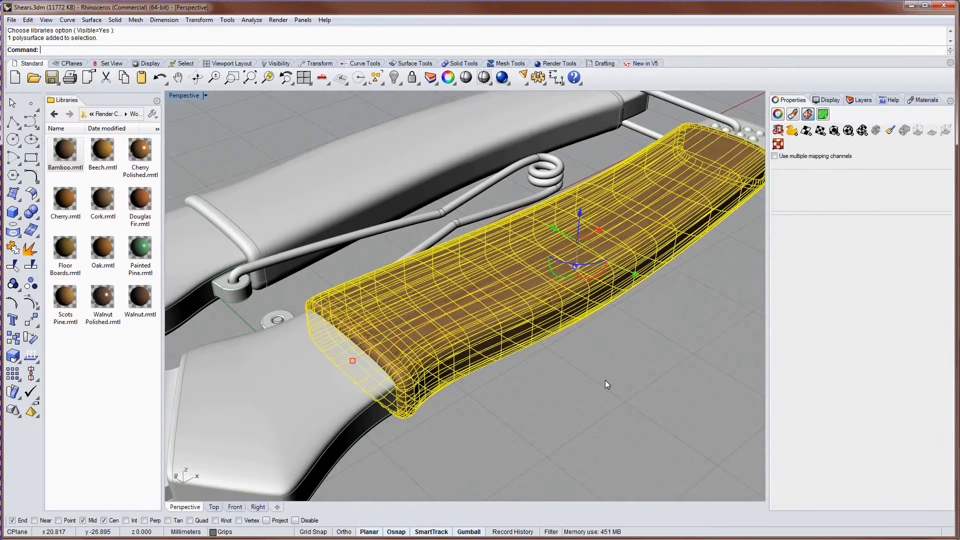
right_click_drag(606, 380, 646, 280)
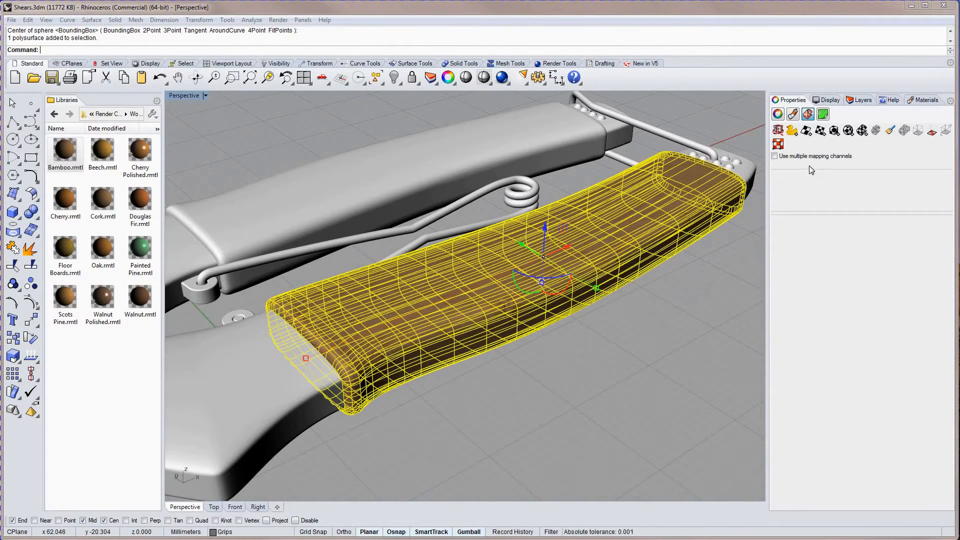
- Apply a capped box mapping to the bamboo grip, using its bounding box in World coordinates
left_click(834, 131)
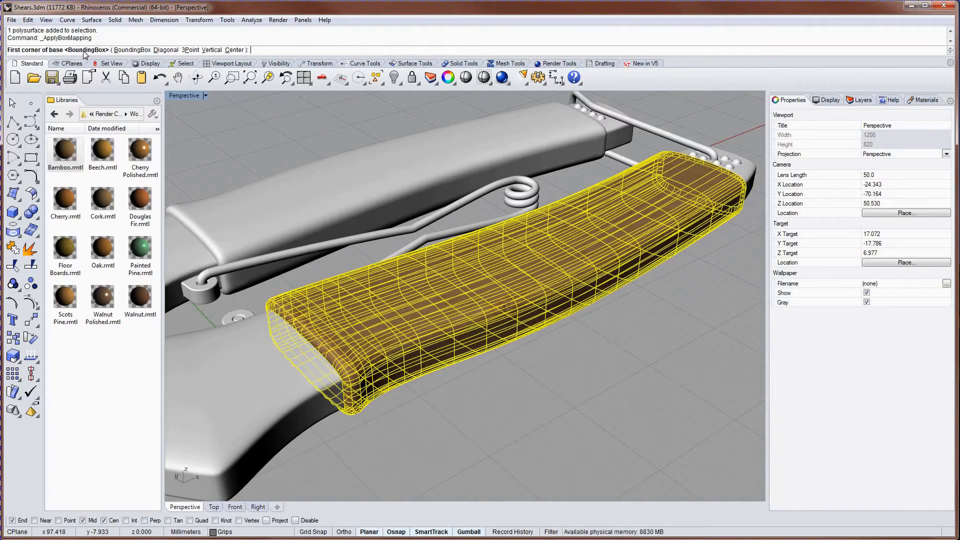
left_click(131, 50)
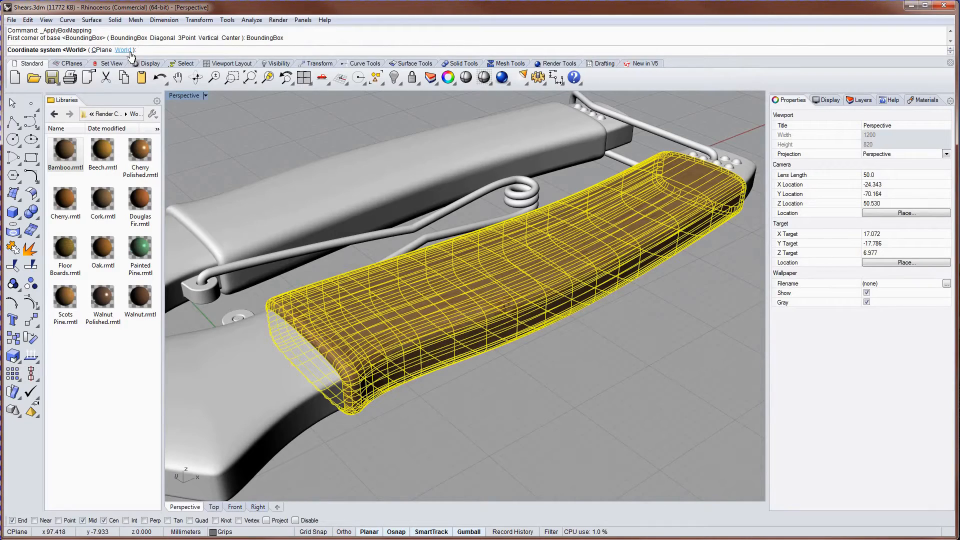
left_click(123, 50)
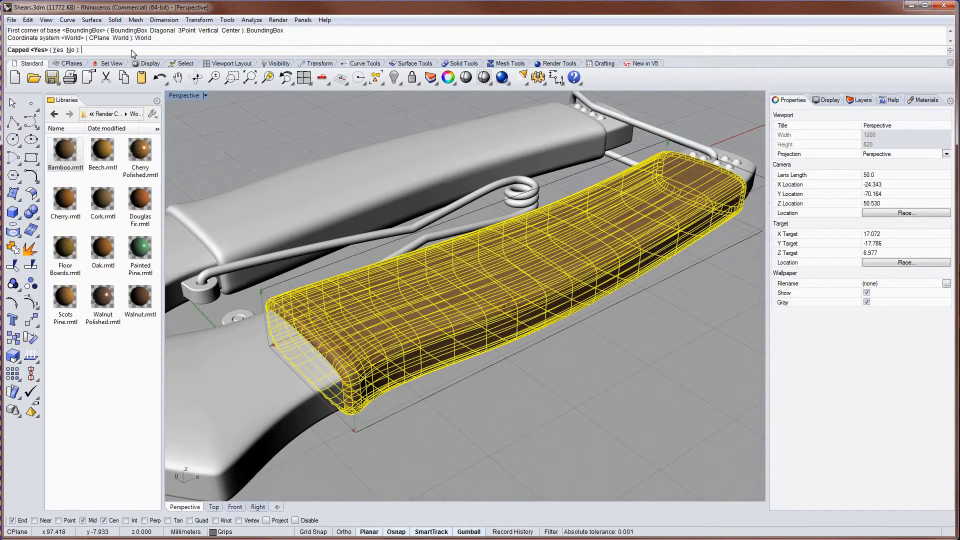
right_click(131, 50)
left_click(58, 50)
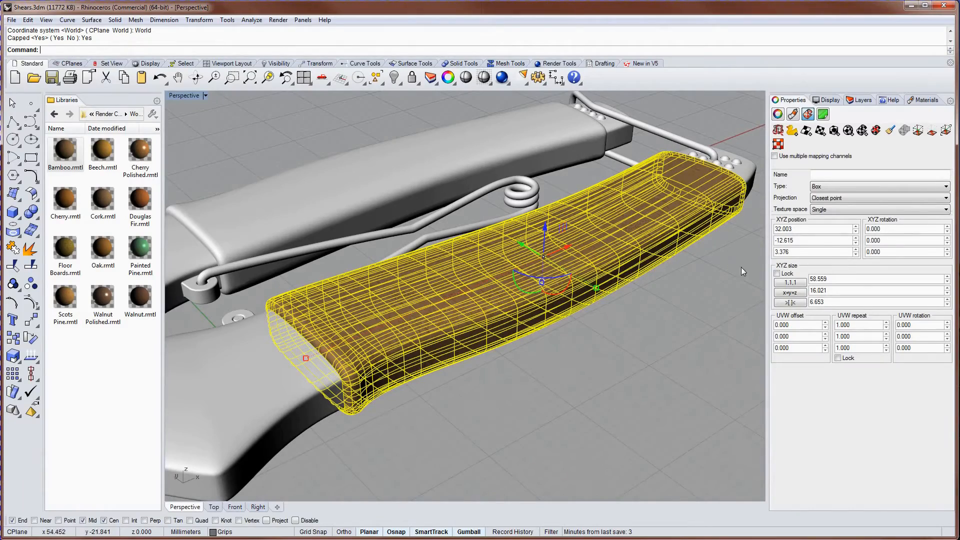
right_click_drag(652, 332, 591, 365)
left_click(619, 366)
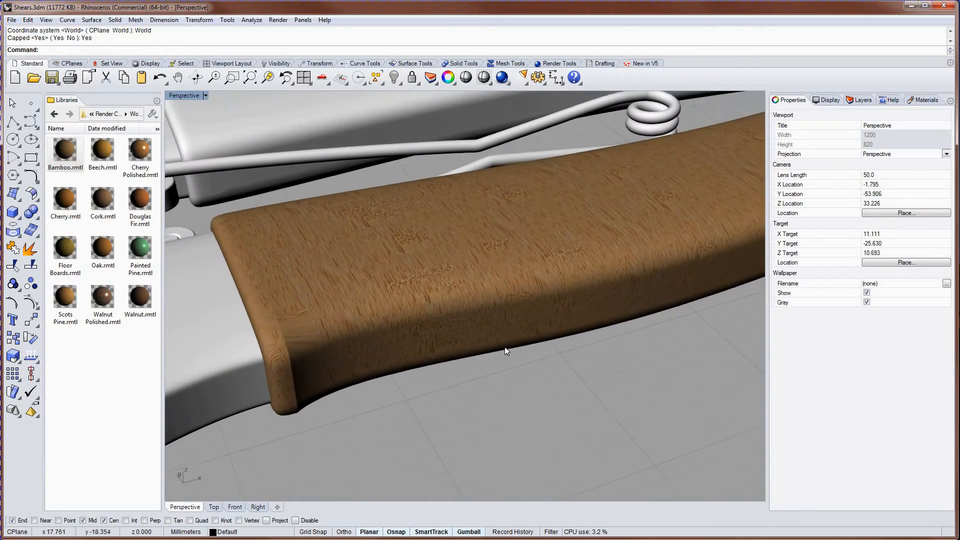
- Show the texture mapping widget for the bamboo grip on mapping channel 1
left_click(333, 317)
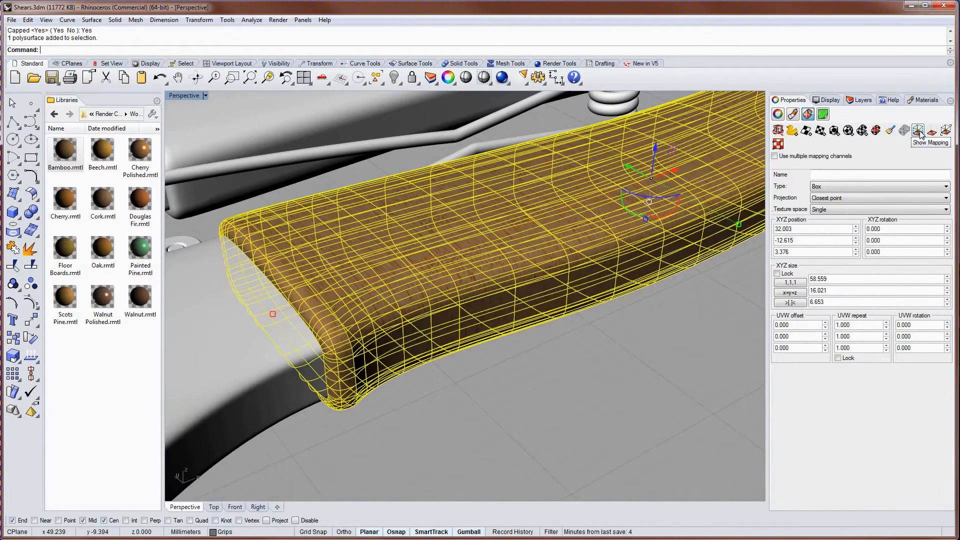
left_click(919, 131)
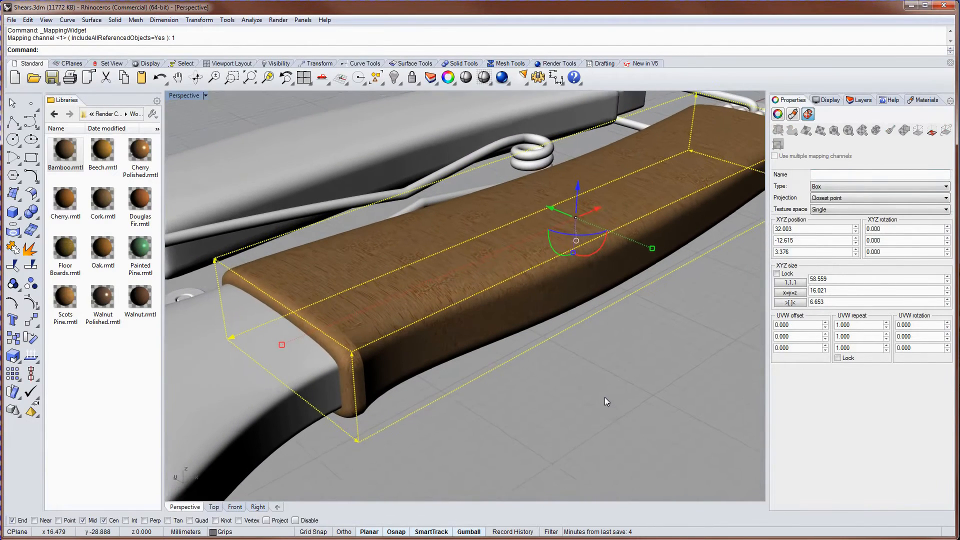
right_click_drag(604, 397, 603, 397)
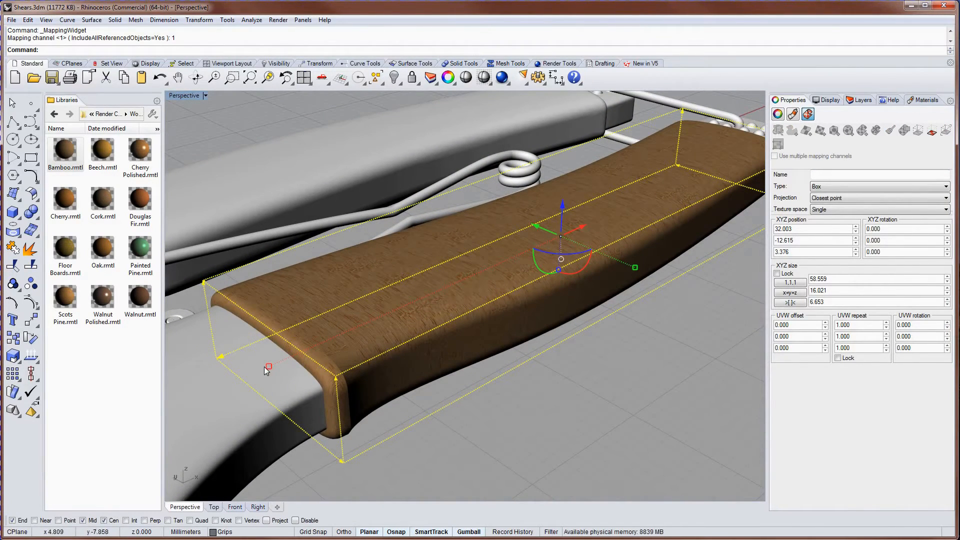
- Try rotating the grip's box mapping about 44 degrees around its Y axis, and undo the rotation
left_click_drag(536, 268, 521, 256)
right_click_drag(449, 316, 424, 241)
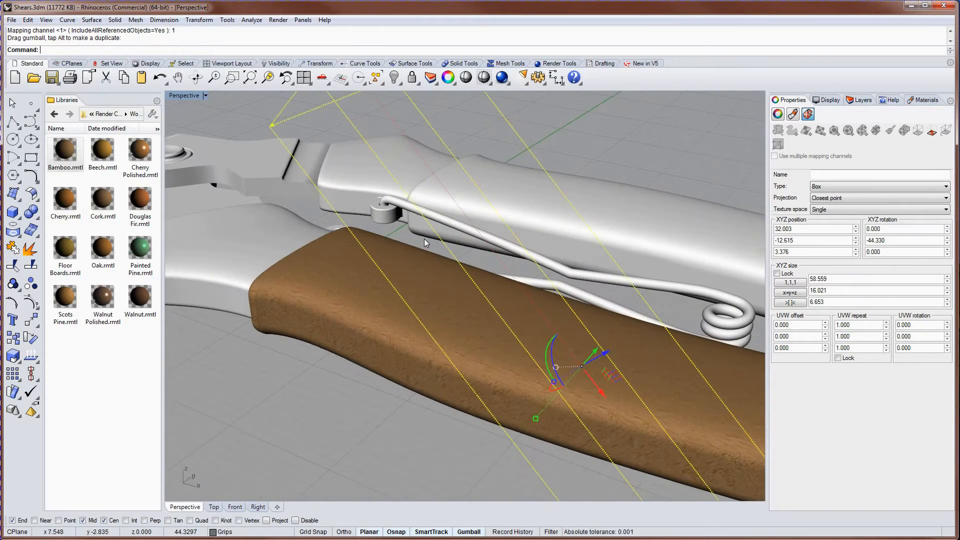
right_click_drag(362, 332, 502, 284)
key("ctrl+z")
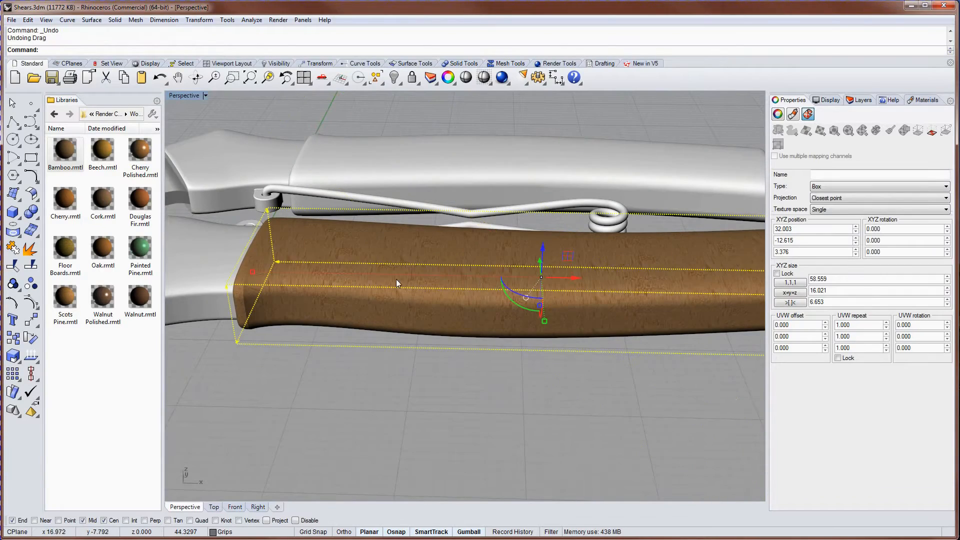
- Examine the direction of the wood grain around the grip's front corner under the box mapping
right_click_drag(396, 279, 322, 268)
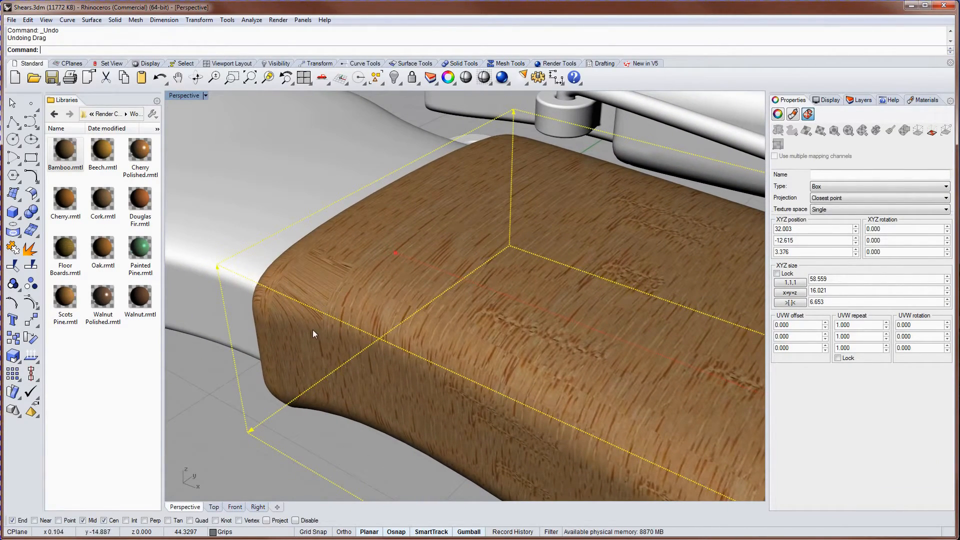
right_click_drag(314, 330, 316, 328)
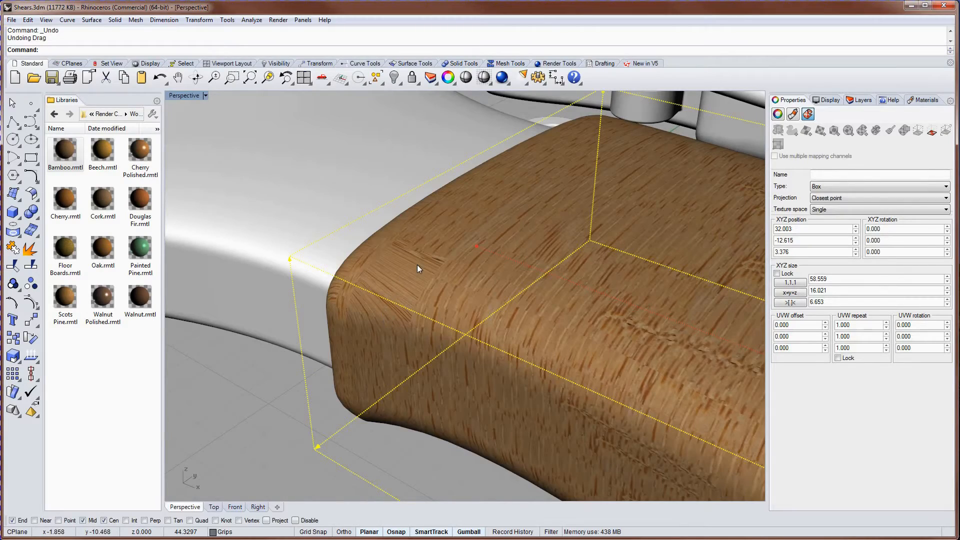
right_click_drag(418, 265, 413, 269)
scroll(413, 270, "down", 5)
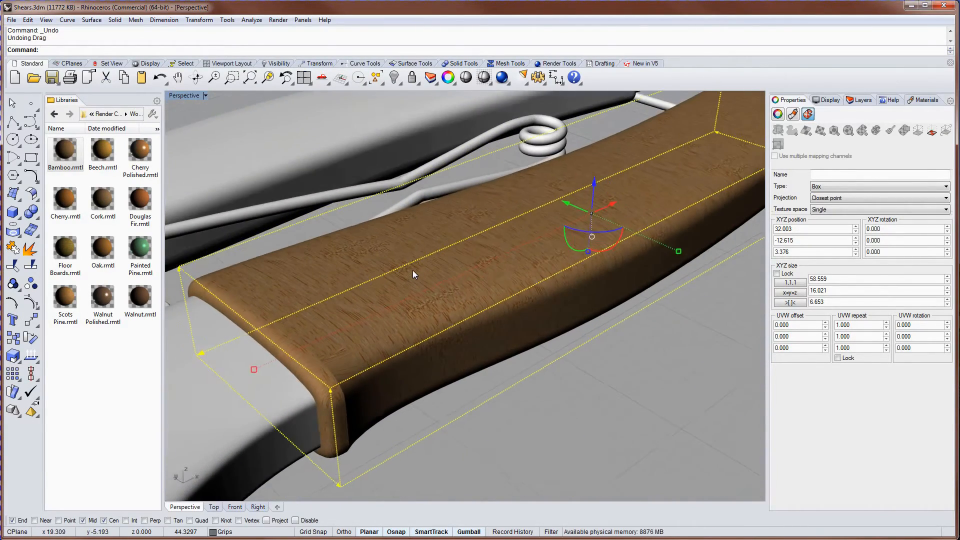
- Delete the box texture mapping from the bamboo grip
scroll(413, 276, "down", 3)
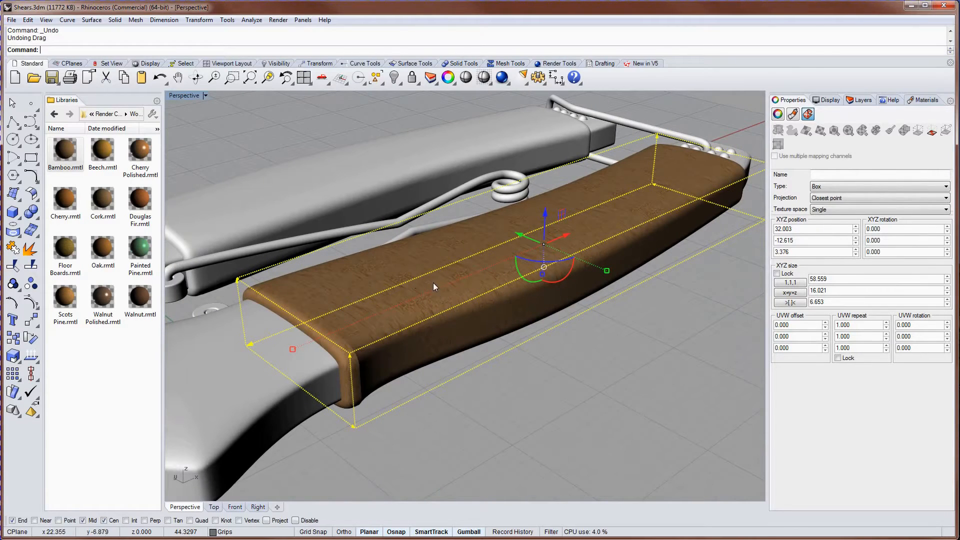
left_click(434, 275)
left_click(480, 301)
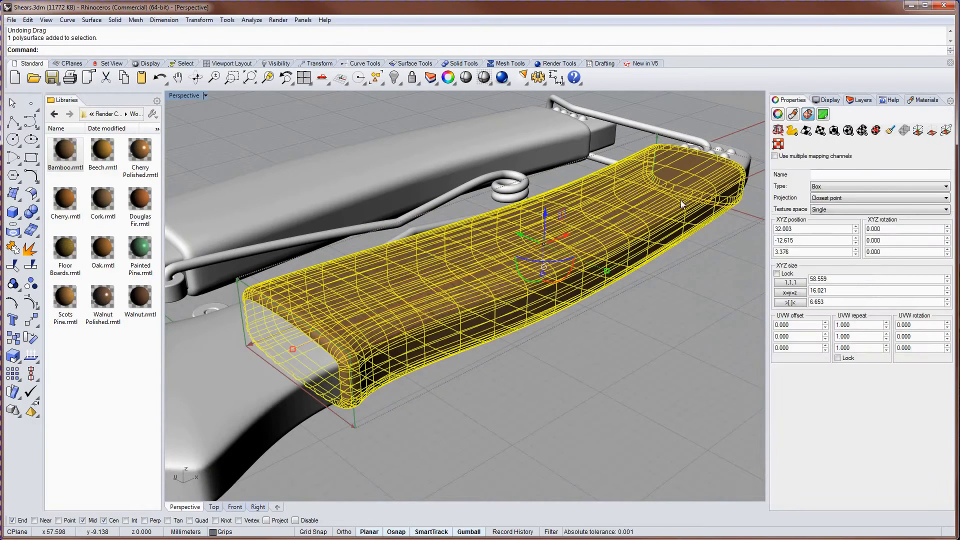
left_click(876, 130)
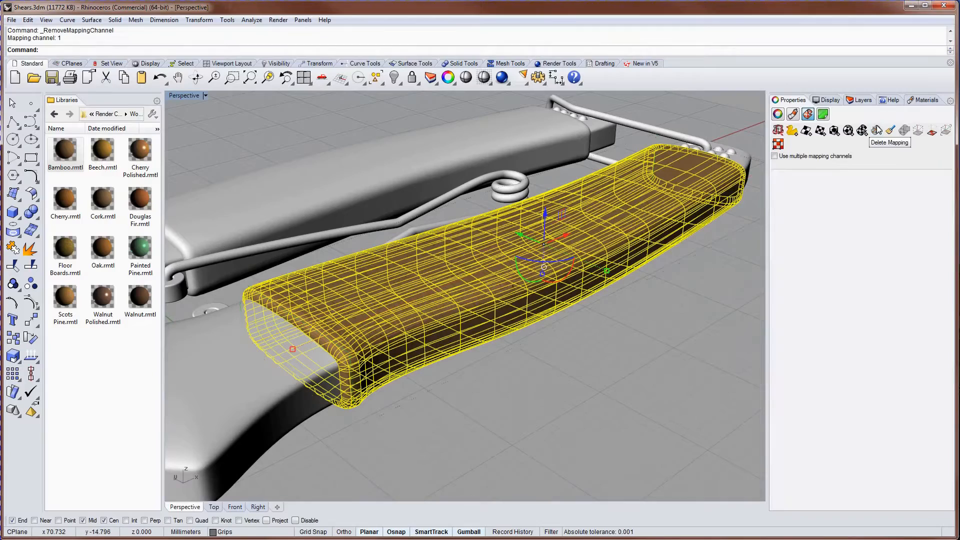
left_click(640, 394)
- Apply a spherical mapping to the bamboo grip, using its bounding box in World coordinates
right_click_drag(468, 347, 383, 333)
left_click(383, 333)
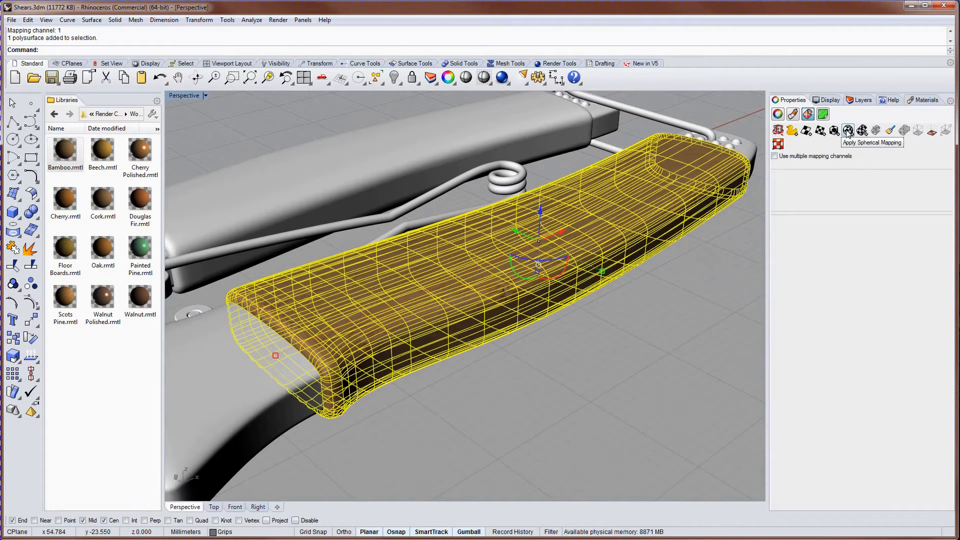
left_click(848, 131)
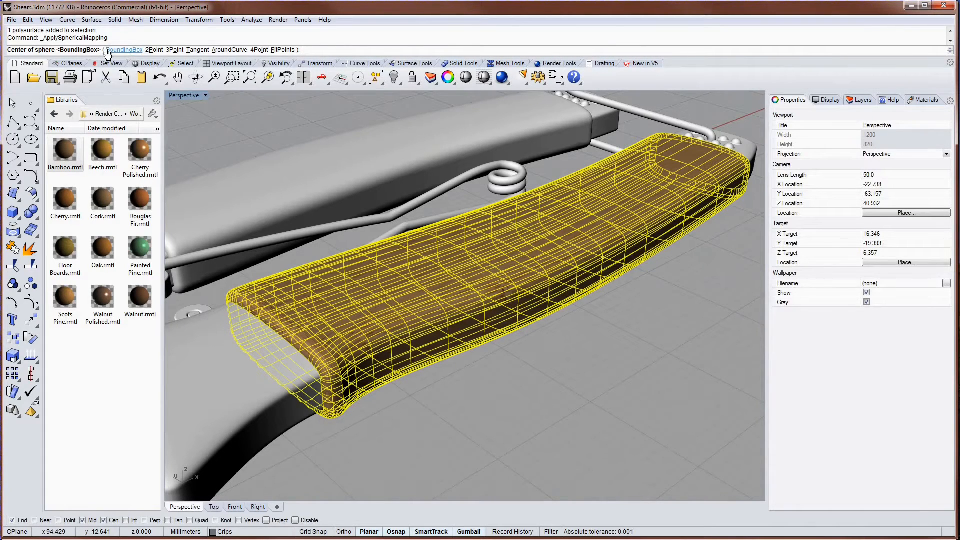
left_click(126, 50)
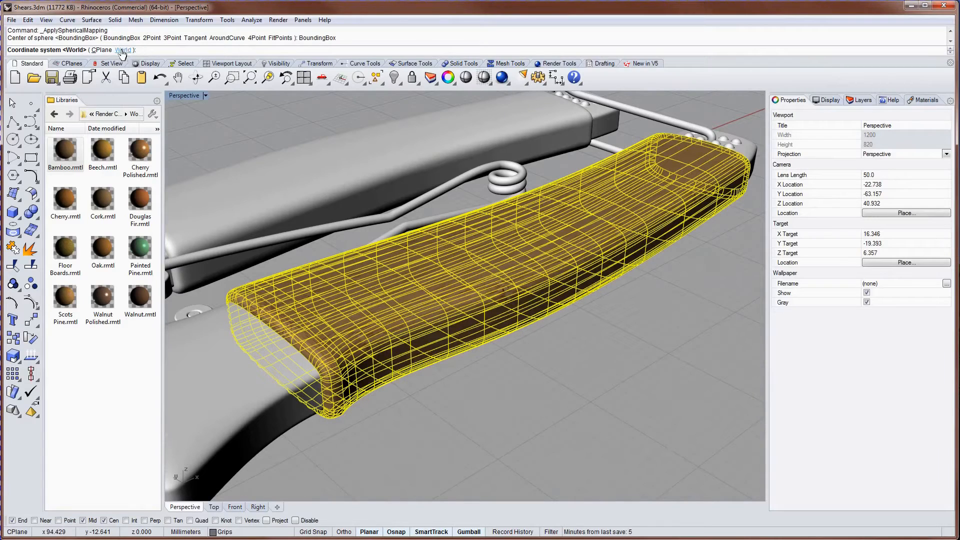
left_click(123, 50)
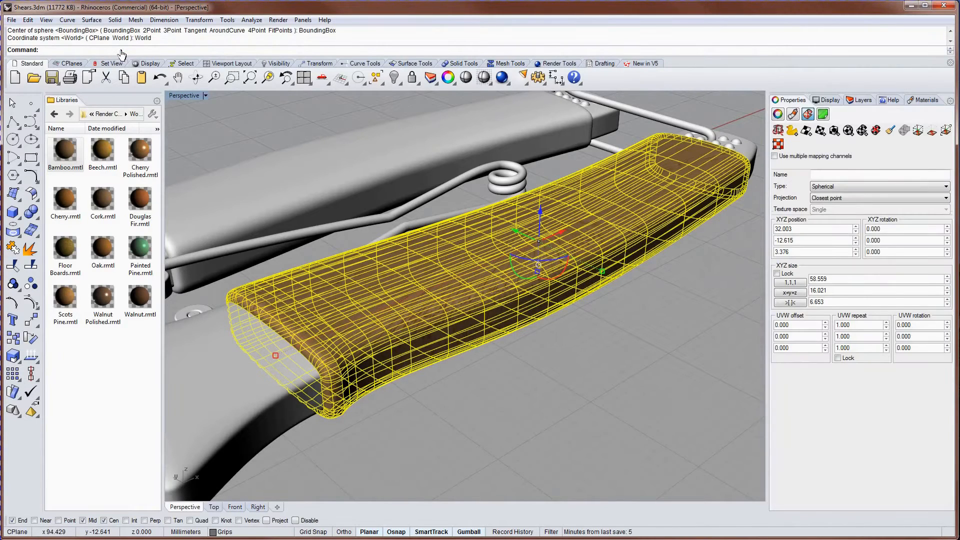
left_click(553, 396)
right_click_drag(548, 368, 456, 338)
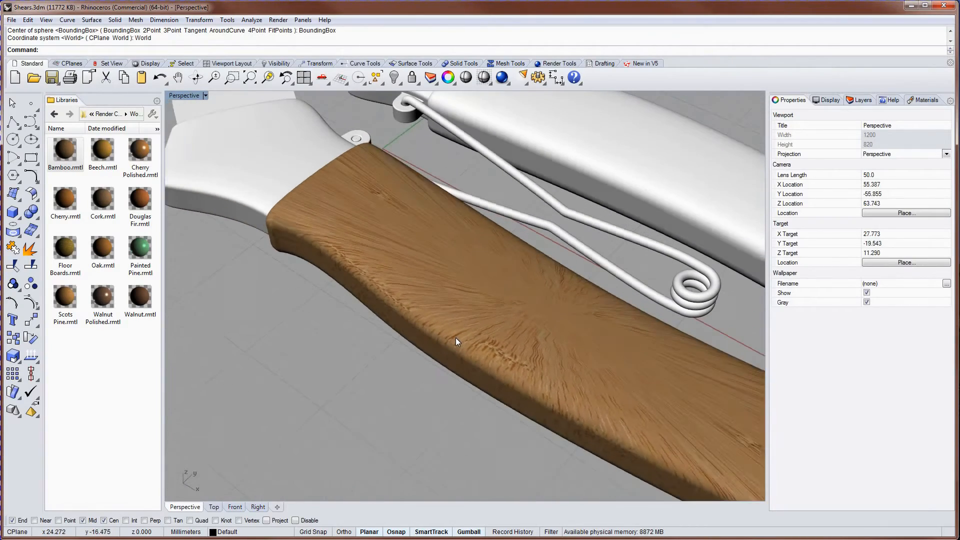
- Show the grip's texture mapping widget and move the spherical mapping about 8 mm in the negative Y direction
left_click(455, 338)
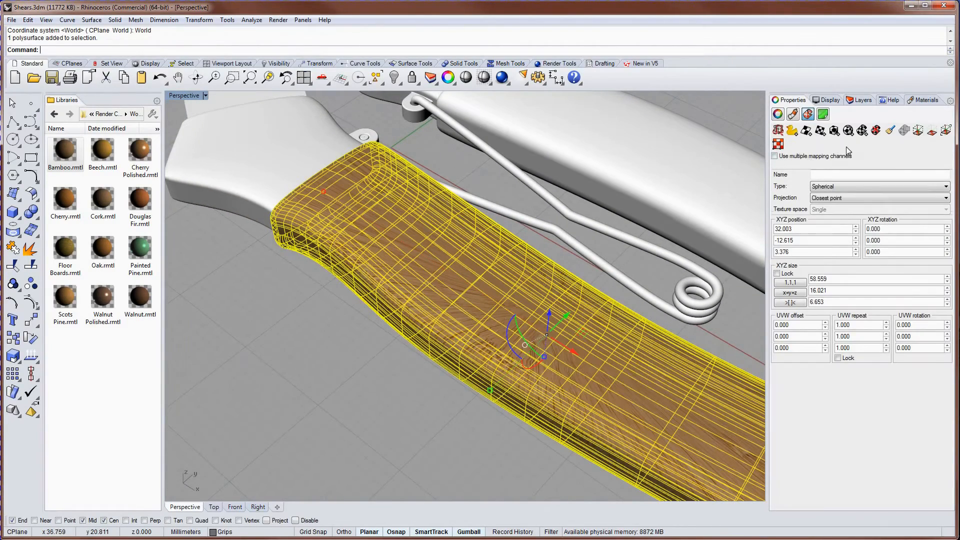
left_click(918, 131)
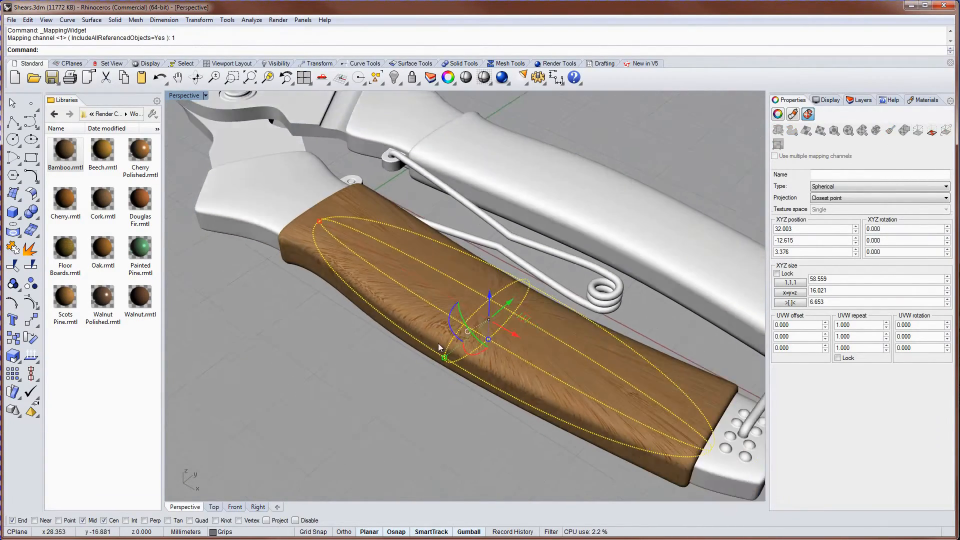
right_click_drag(438, 343, 398, 283)
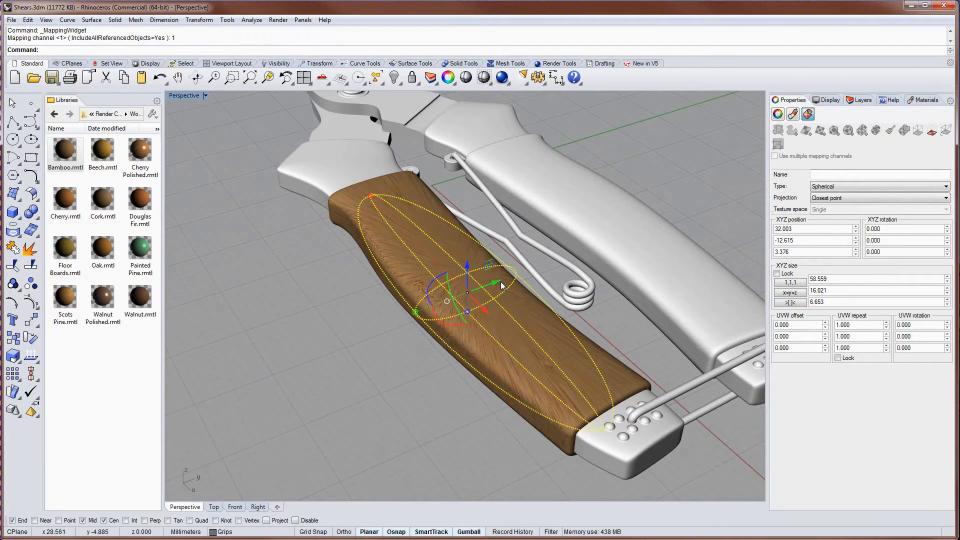
left_click_drag(496, 285, 443, 297)
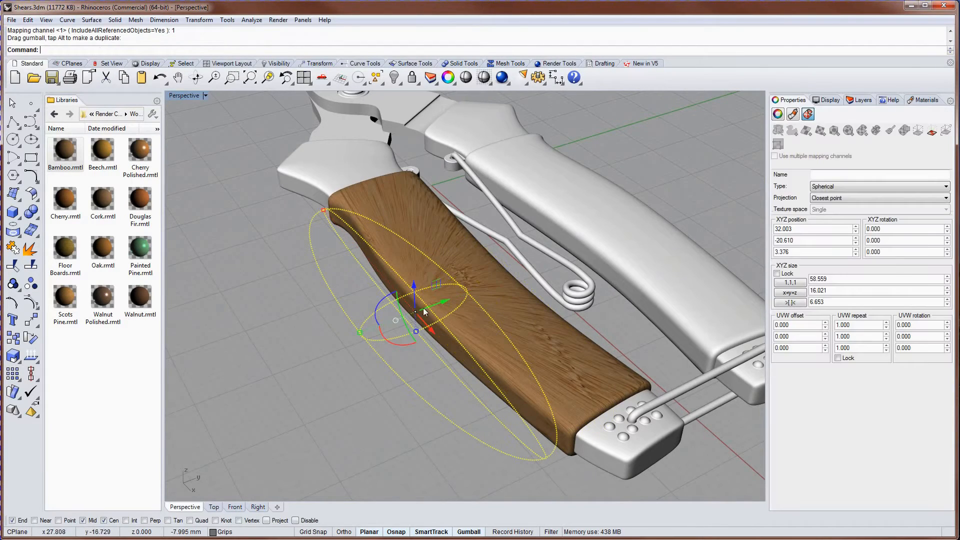
scroll(398, 322, "up", 3)
right_click_drag(398, 321, 730, 185)
- Delete the spherical texture mapping from the bamboo grip
left_click(599, 208)
left_click(879, 131)
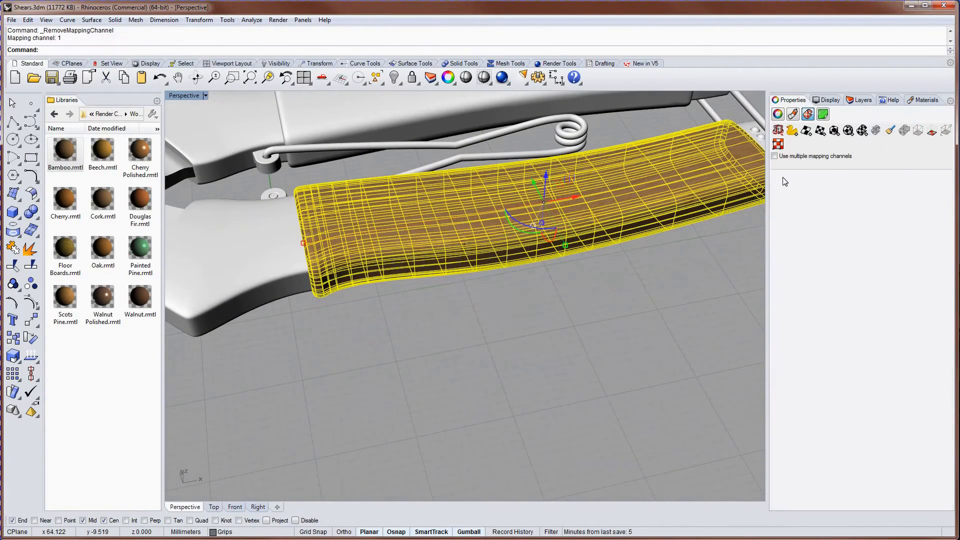
left_click(726, 239)
- Apply a capped cylindrical mapping to the bamboo grip, using its bounding box in World coordinates
right_click_drag(704, 252, 584, 255)
left_click(584, 255)
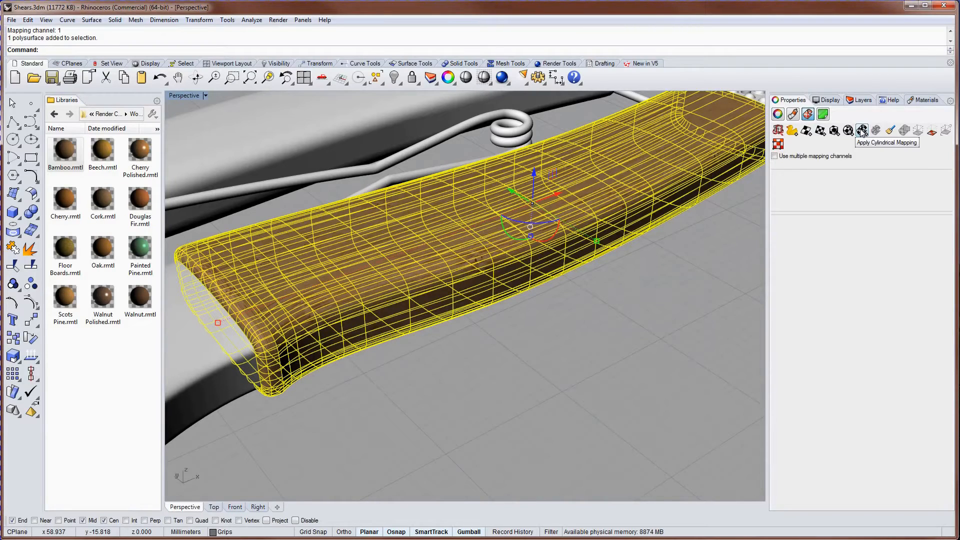
left_click(862, 130)
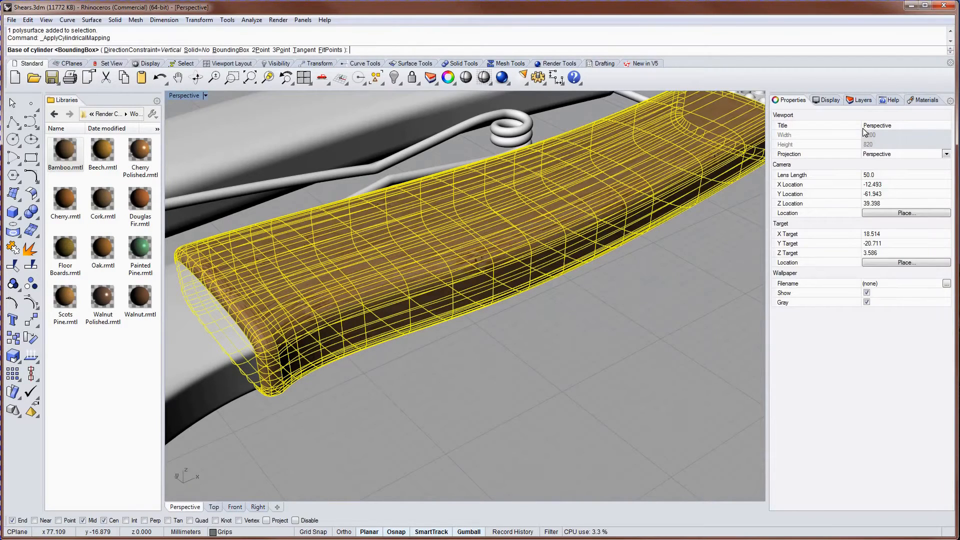
left_click(235, 50)
left_click(125, 50)
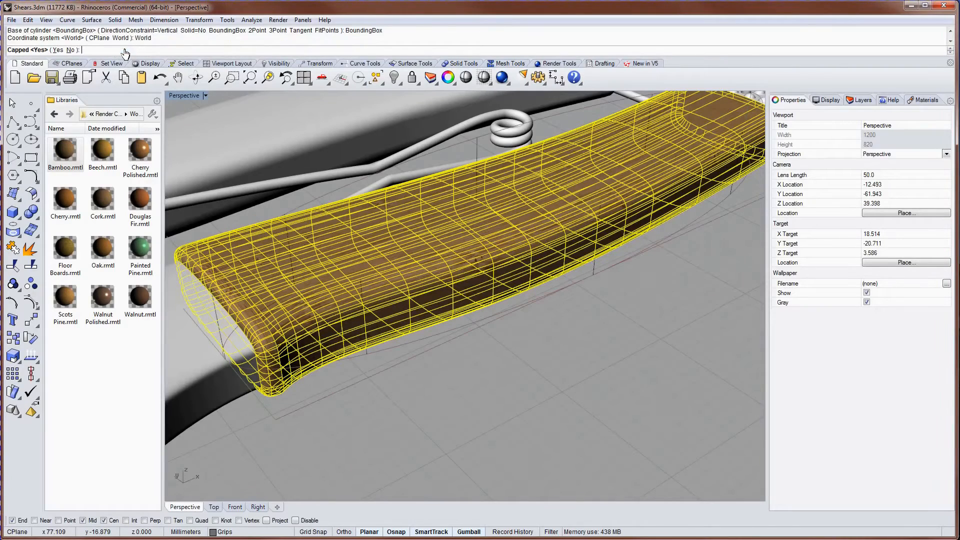
left_click(58, 50)
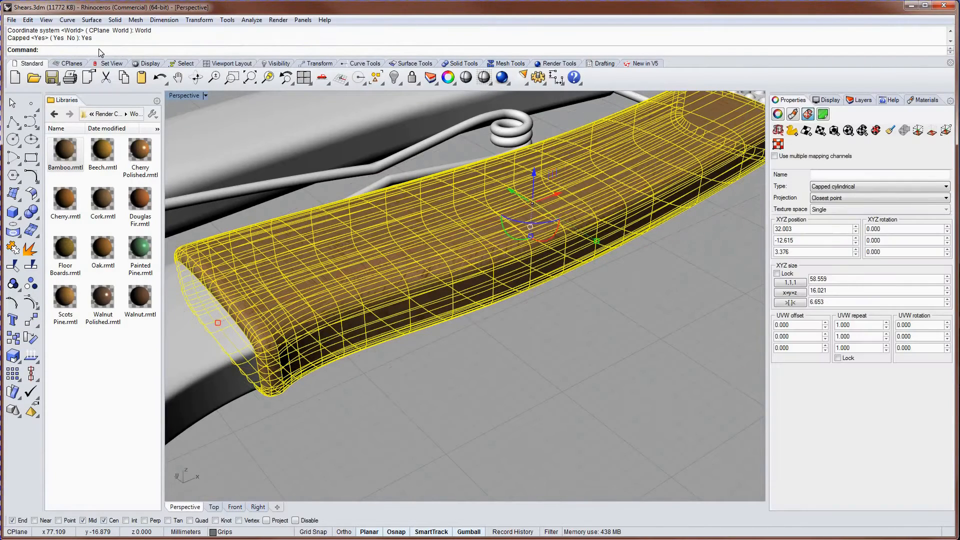
- Show the grip's texture mapping widget and rotate the cylindrical mapping 90 degrees around its Y axis
left_click(918, 131)
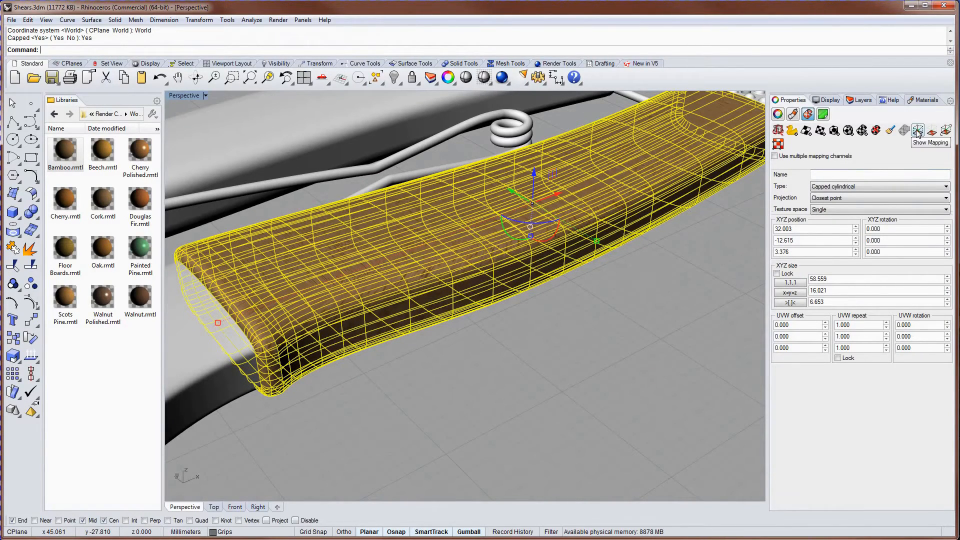
scroll(676, 293, "down", 5)
right_click_drag(638, 303, 620, 307)
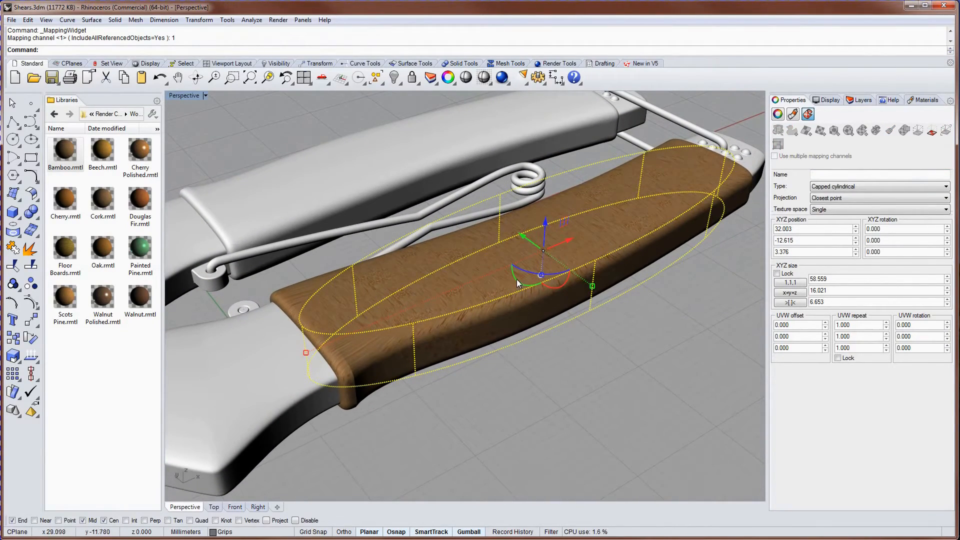
left_click_drag(518, 280, 562, 284)
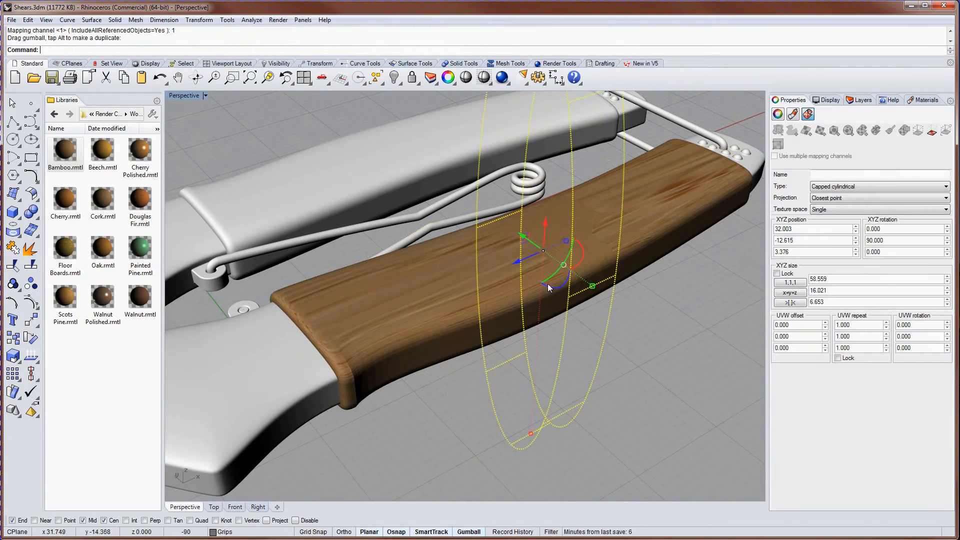
- Resize the cylindrical mapping to enclose the grip, with an X size of about 15.05 and a Z size of about 60.13
left_click_drag(569, 241, 710, 179)
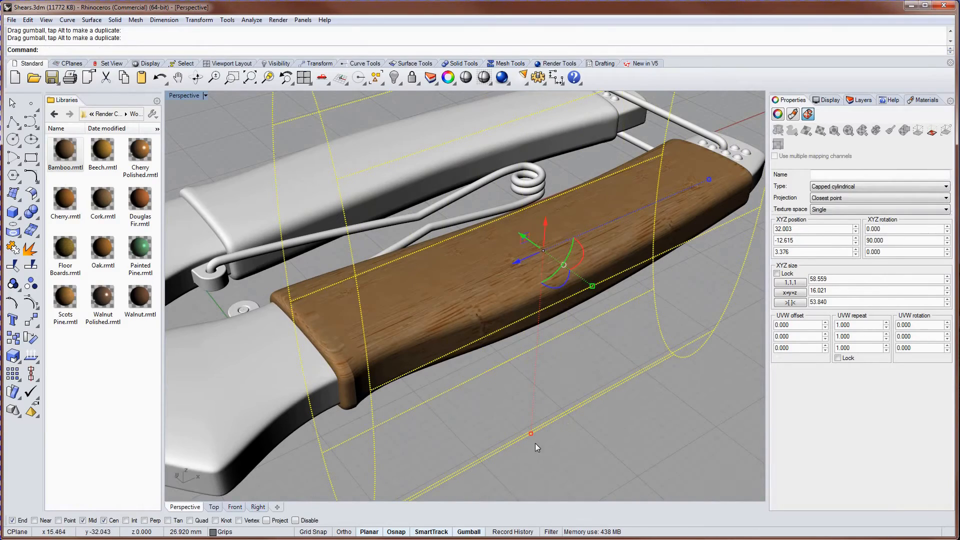
left_click_drag(532, 433, 525, 311)
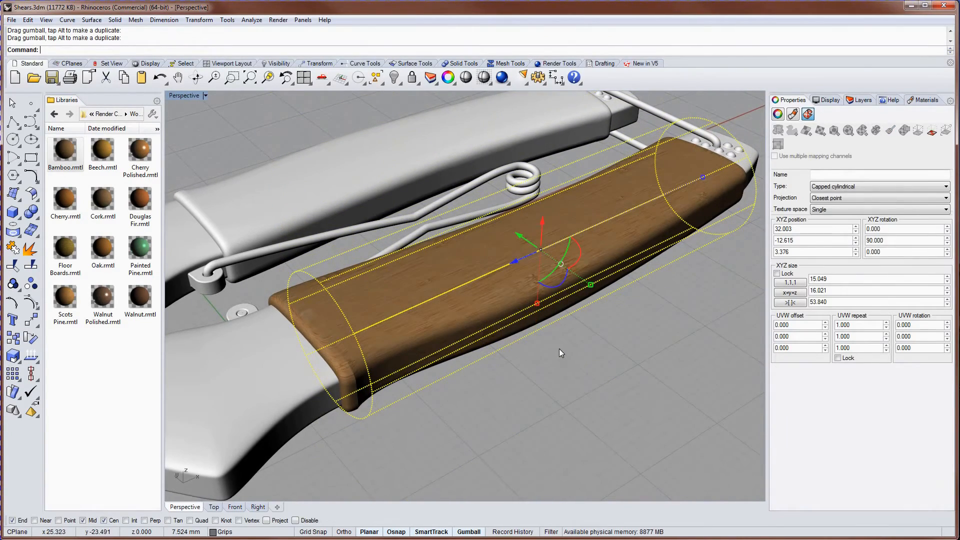
right_click_drag(561, 354, 639, 233)
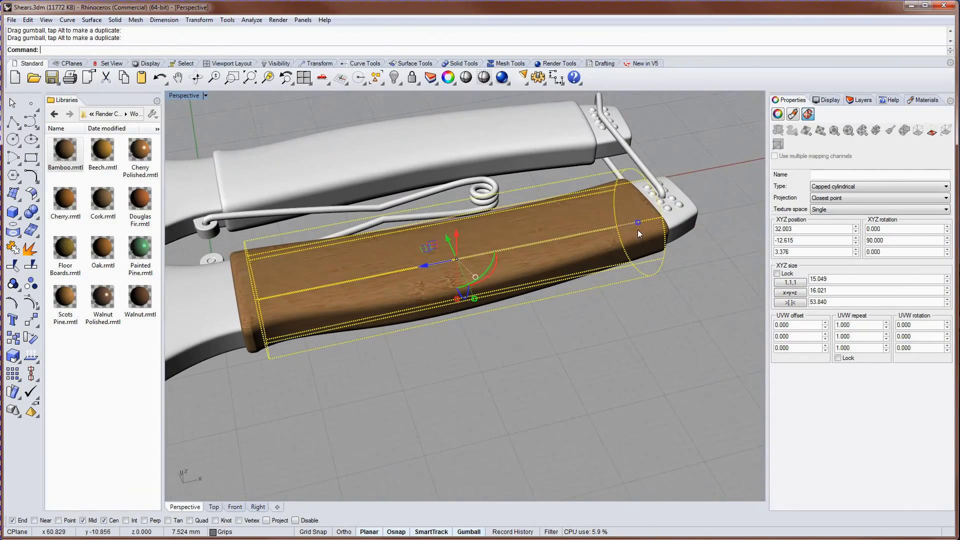
left_click_drag(638, 222, 659, 215)
- Examine how the wood grain runs along the grip's top, side and front end under the cylindrical mapping
scroll(331, 286, "up", 3)
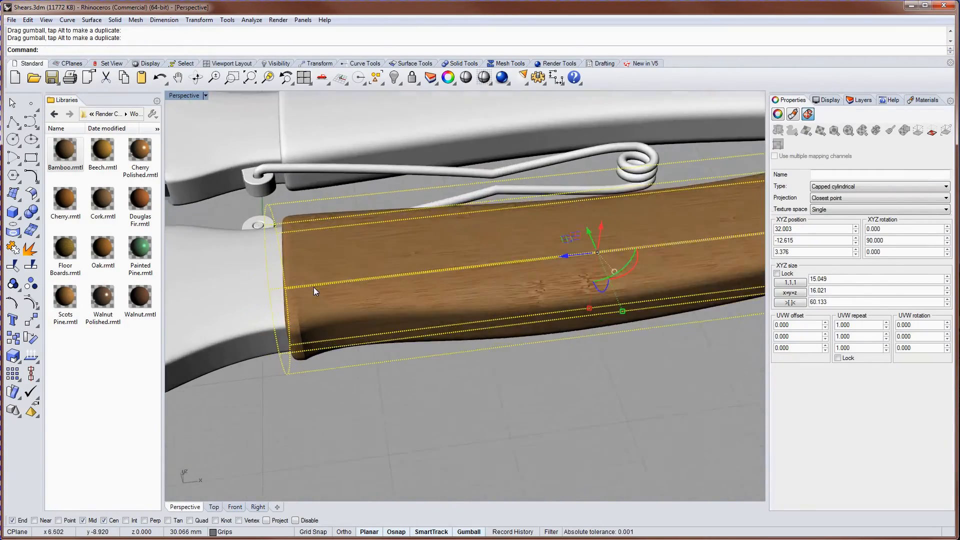
scroll(313, 287, "up", 5)
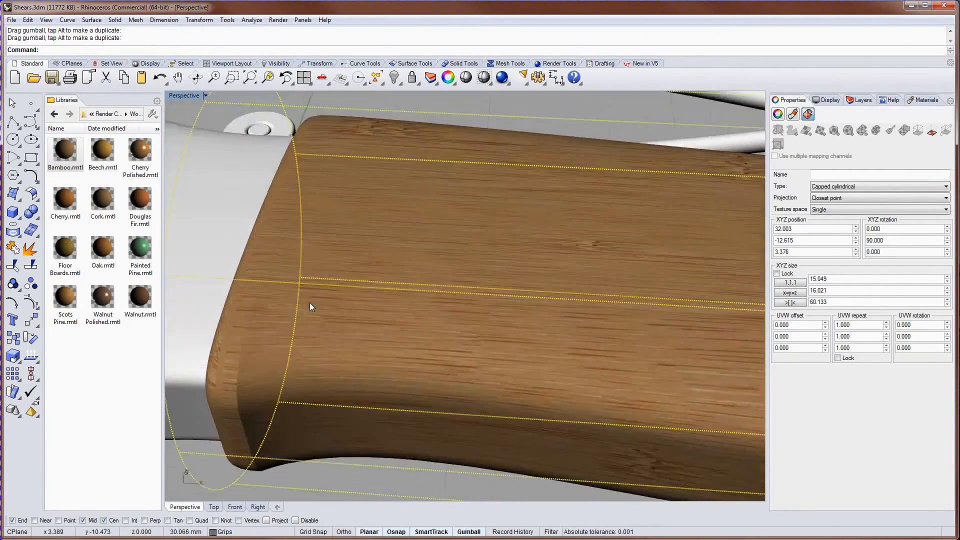
scroll(305, 280, "up", 2)
scroll(323, 267, "down", 8)
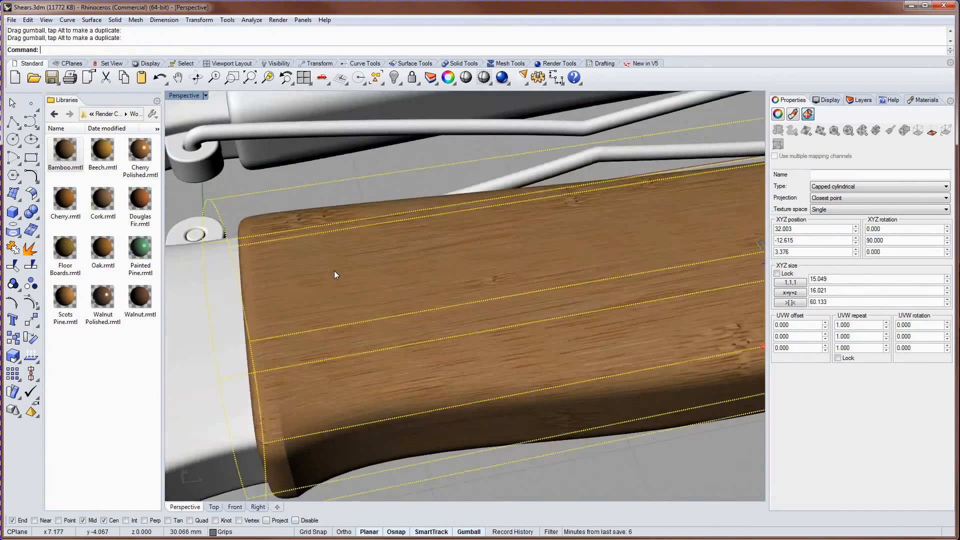
scroll(364, 281, "up", 5)
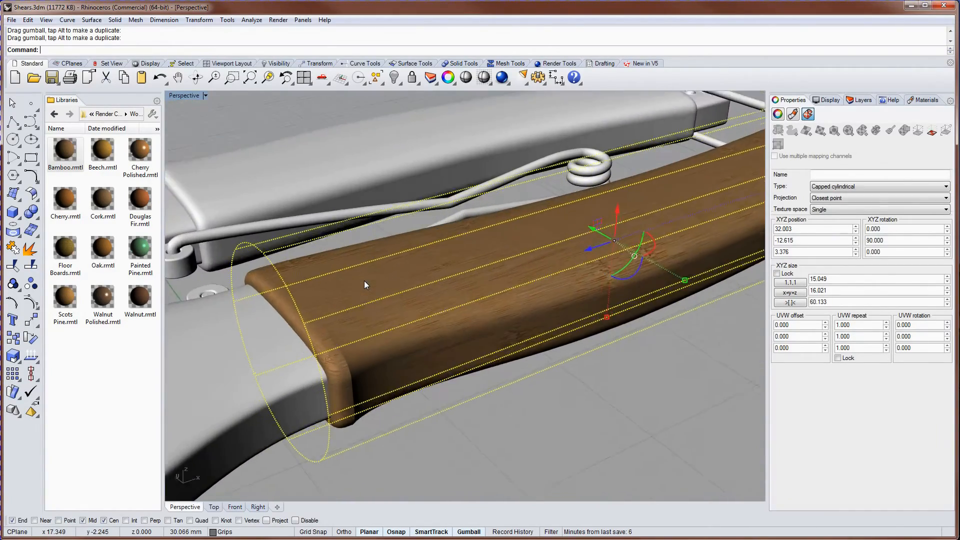
right_click_drag(290, 356, 337, 345)
right_click_drag(311, 314, 333, 311)
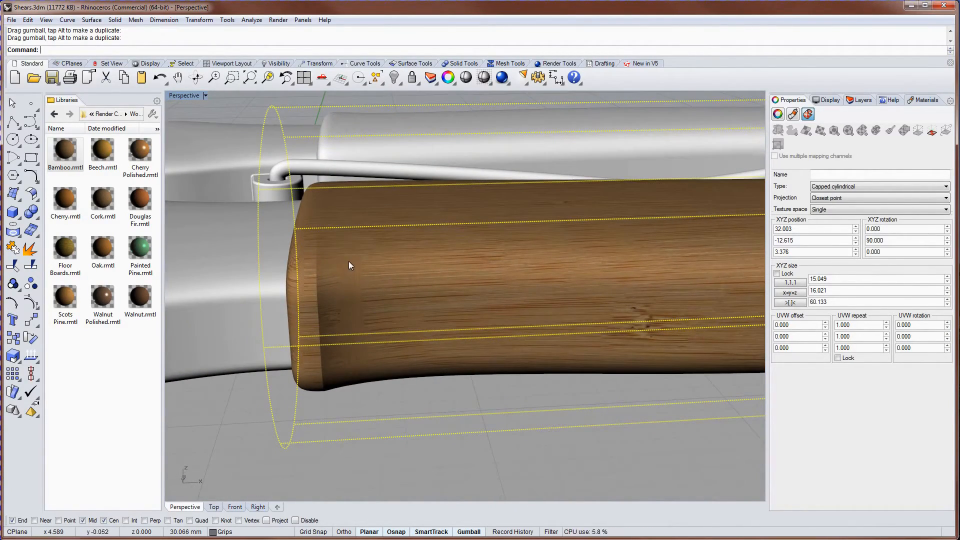
right_click_drag(361, 355, 383, 295)
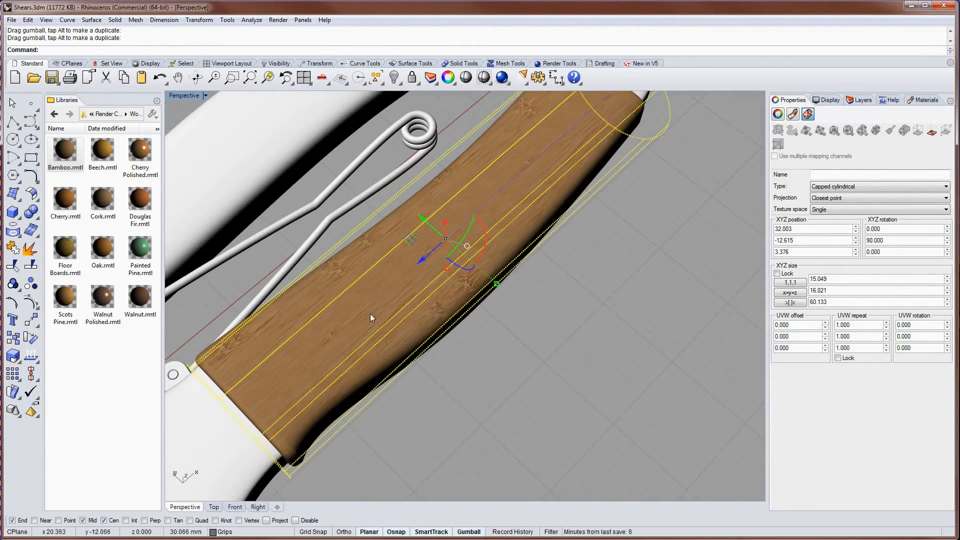
right_click_drag(463, 239, 440, 208)
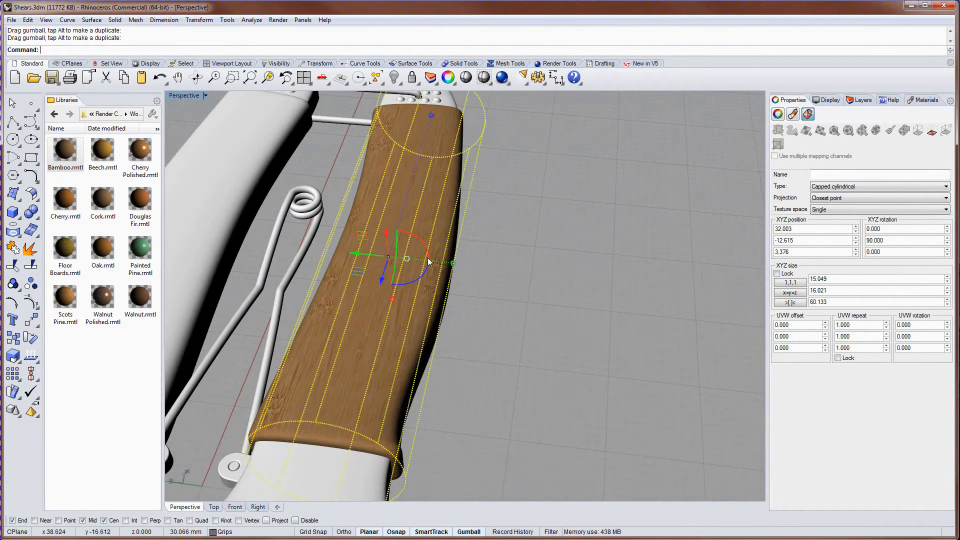
right_click_drag(438, 314, 568, 317)
- Delete the capped cylindrical texture mapping from the bamboo grip
left_click(566, 310)
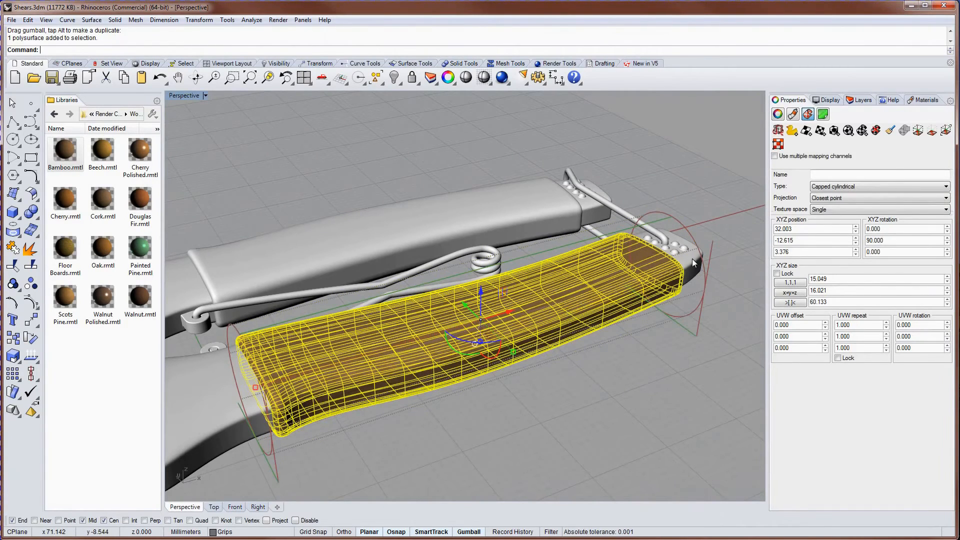
left_click(876, 131)
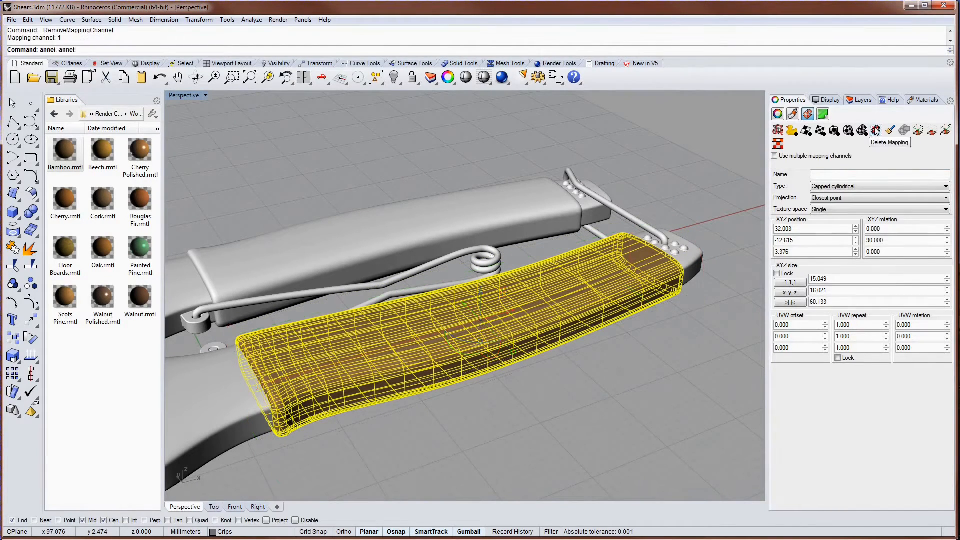
left_click(725, 170)
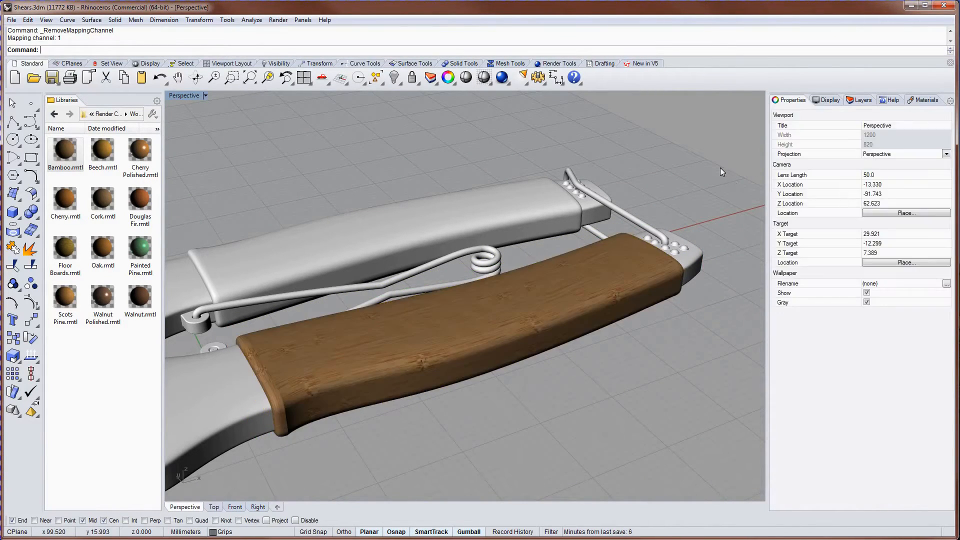
- Apply a planar texture mapping to the bamboo grip, using its bounding box, the World coordinate system and UV mode
right_click_drag(722, 167, 514, 340)
left_click(553, 316)
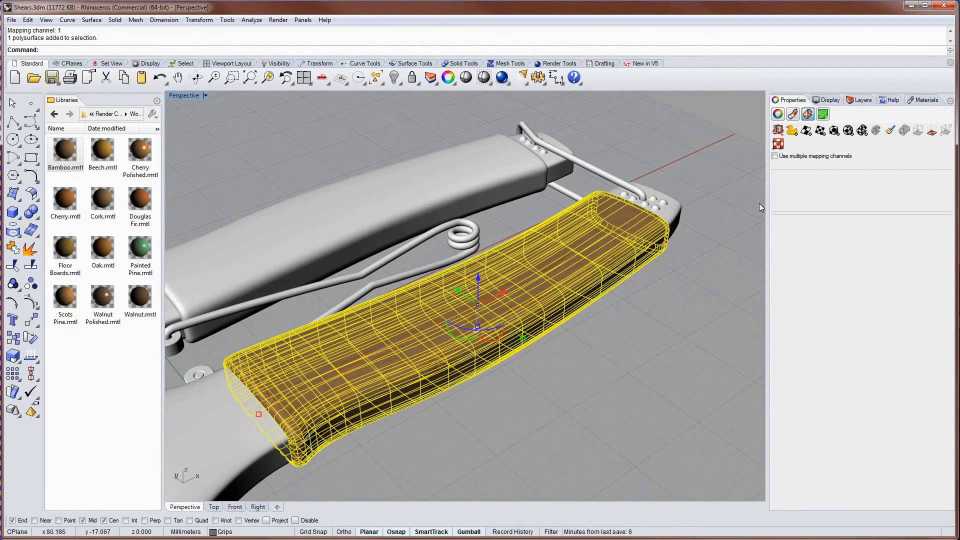
left_click(821, 131)
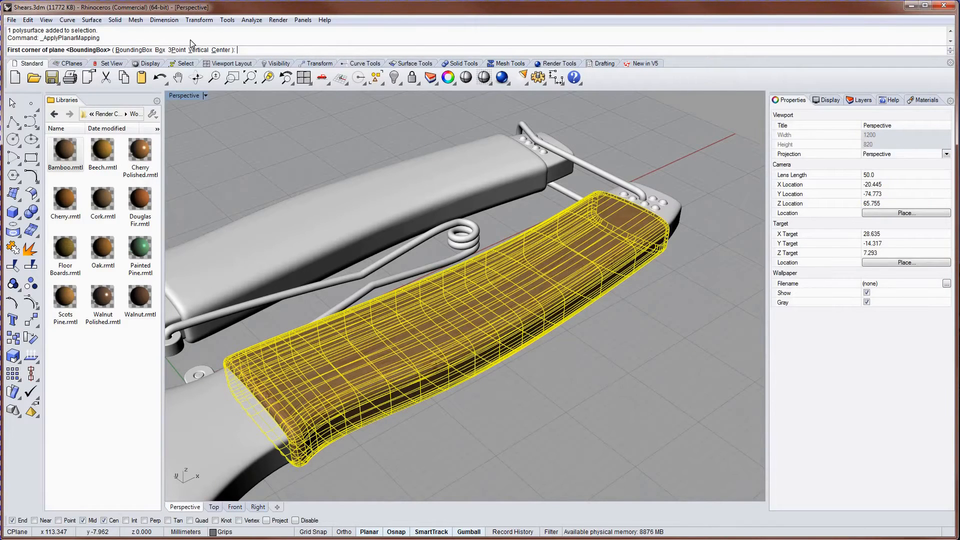
left_click(129, 49)
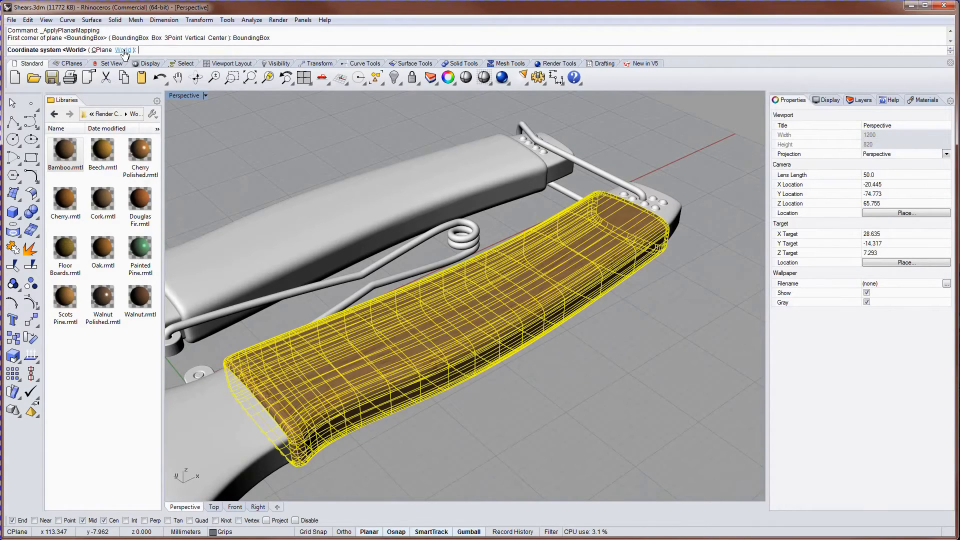
left_click(123, 50)
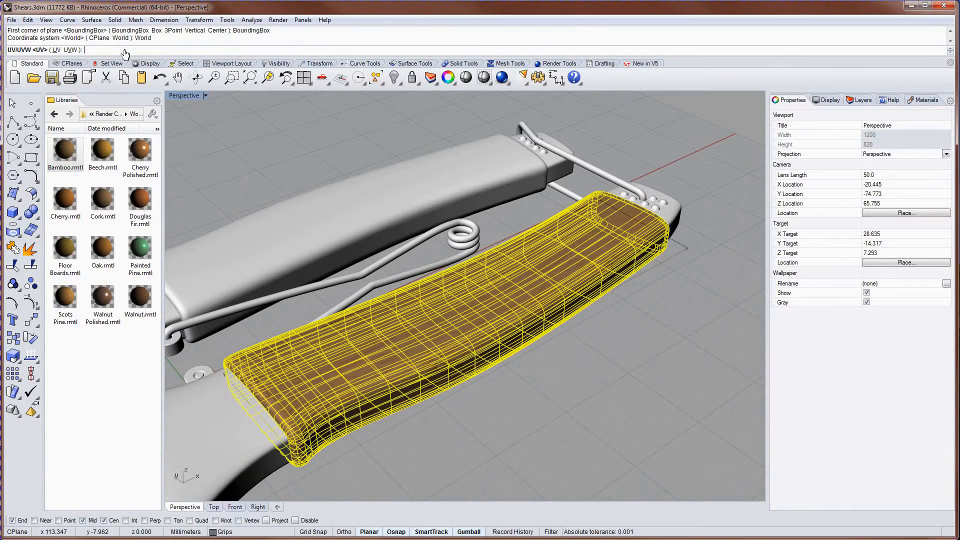
left_click(57, 50)
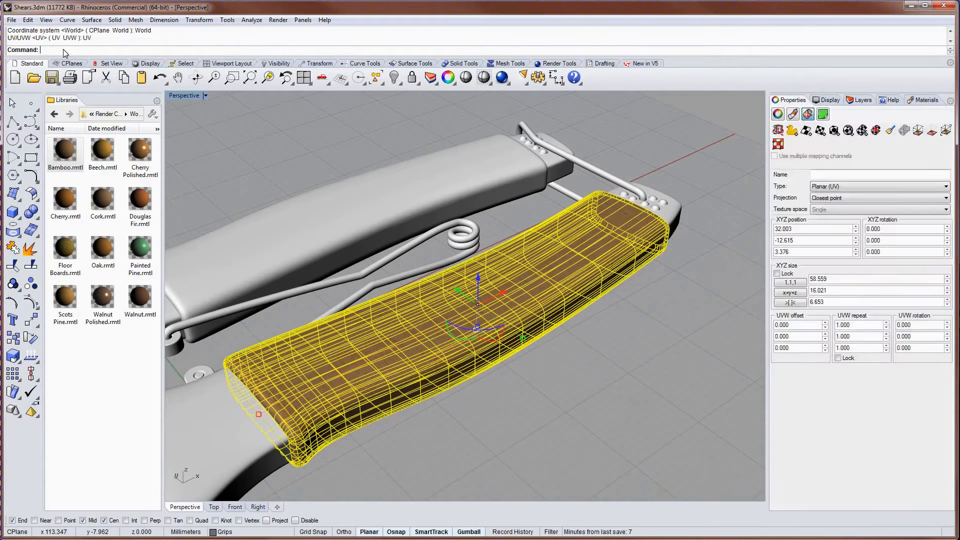
left_click(570, 409)
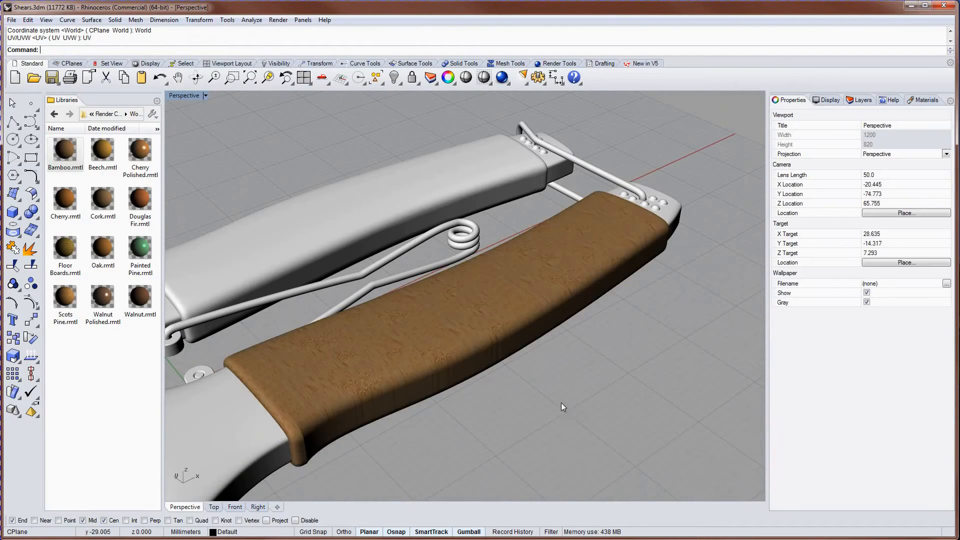
- Show the grip's planar mapping widget and raise it above the grip to a Z position of about 9.07
right_click_drag(561, 405, 337, 333)
left_click(561, 270)
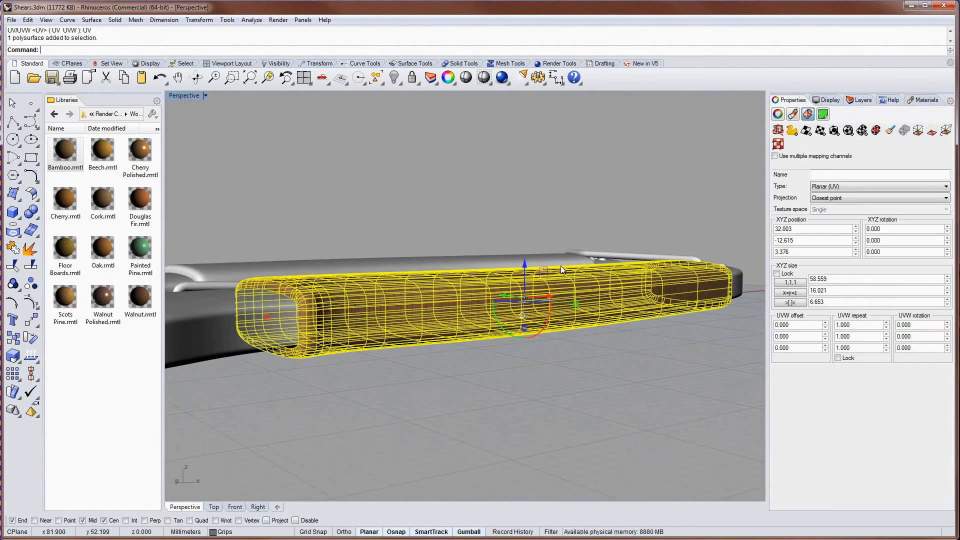
left_click(920, 131)
right_click_drag(631, 392, 532, 298)
left_click_drag(566, 281, 565, 221)
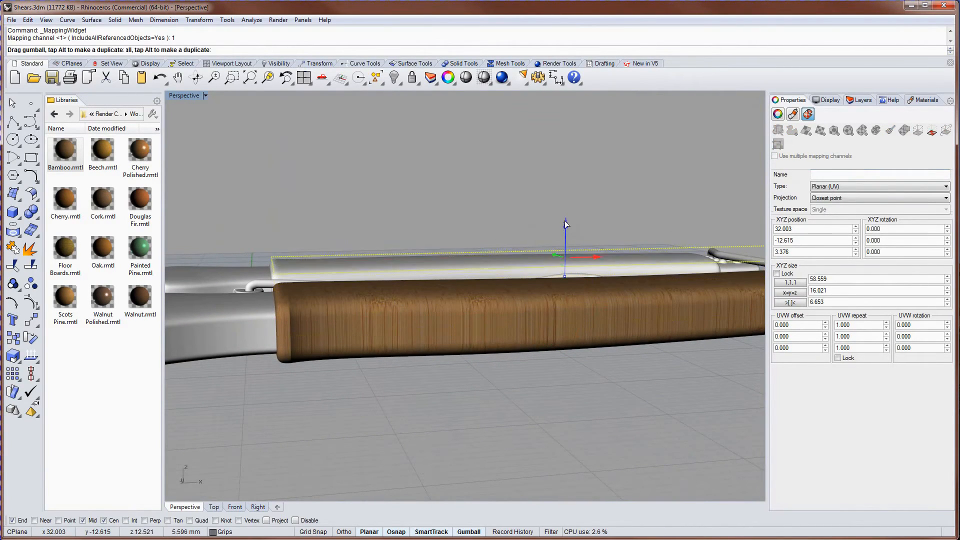
- Tilt the planar mapping about -19.1 degrees around its X axis and check the grain on the grip's top and side
right_click_drag(398, 298, 449, 317)
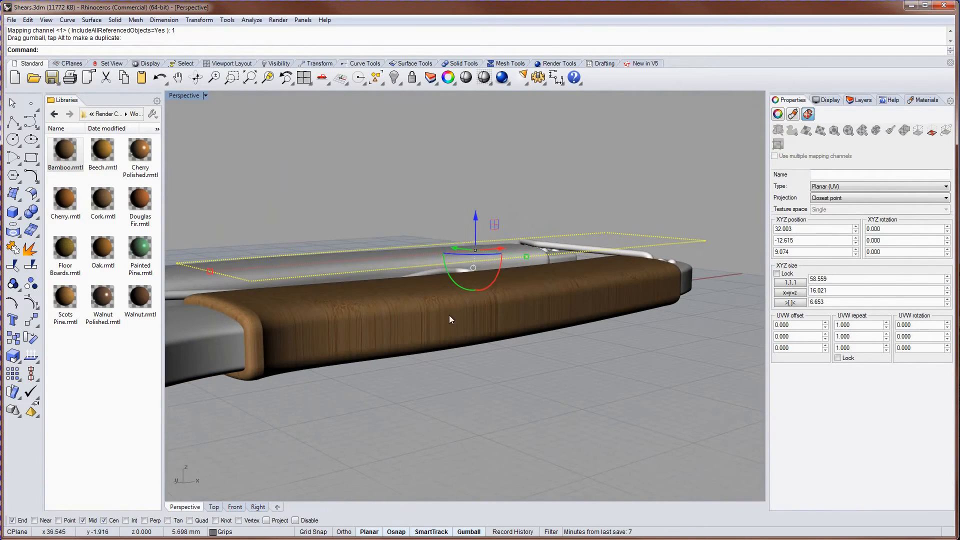
left_click_drag(498, 274, 499, 292)
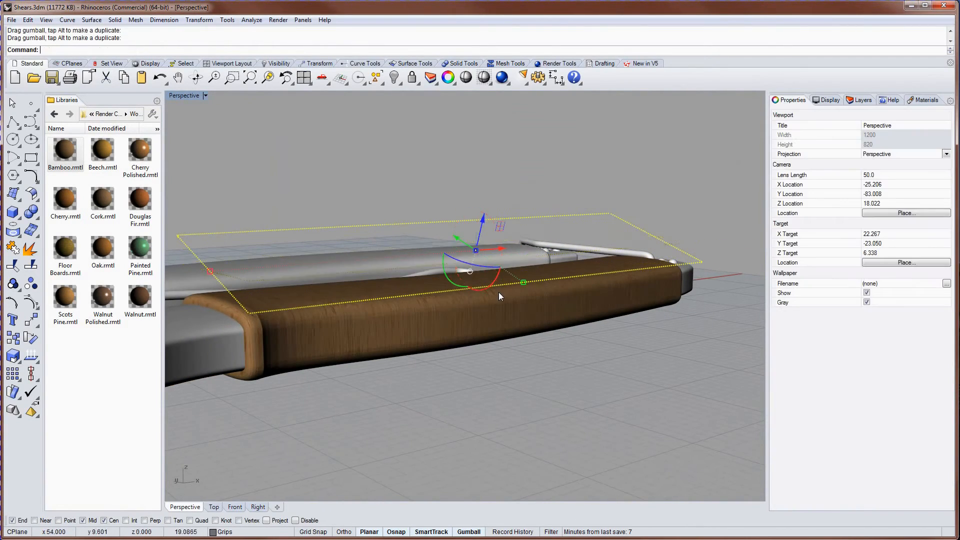
right_click_drag(499, 292, 380, 314)
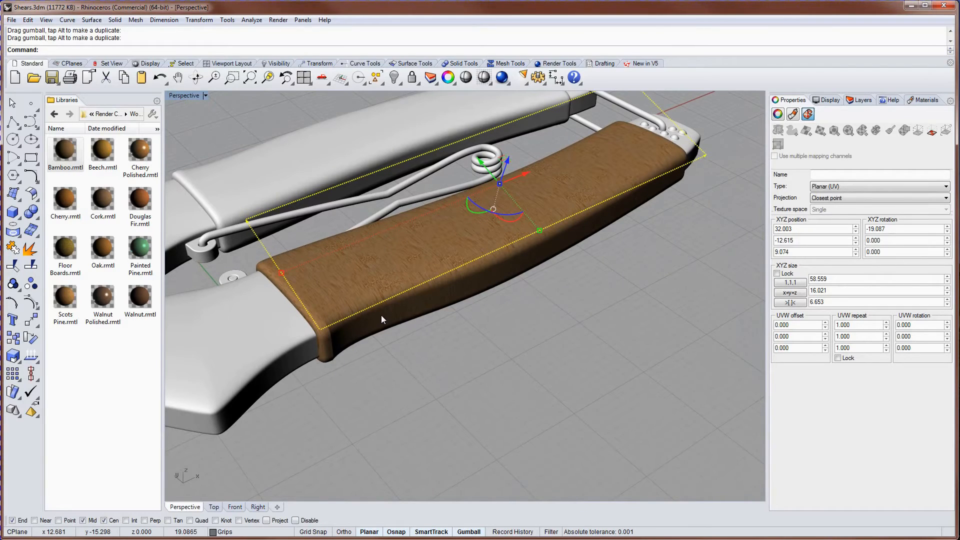
right_click_drag(381, 311, 381, 311)
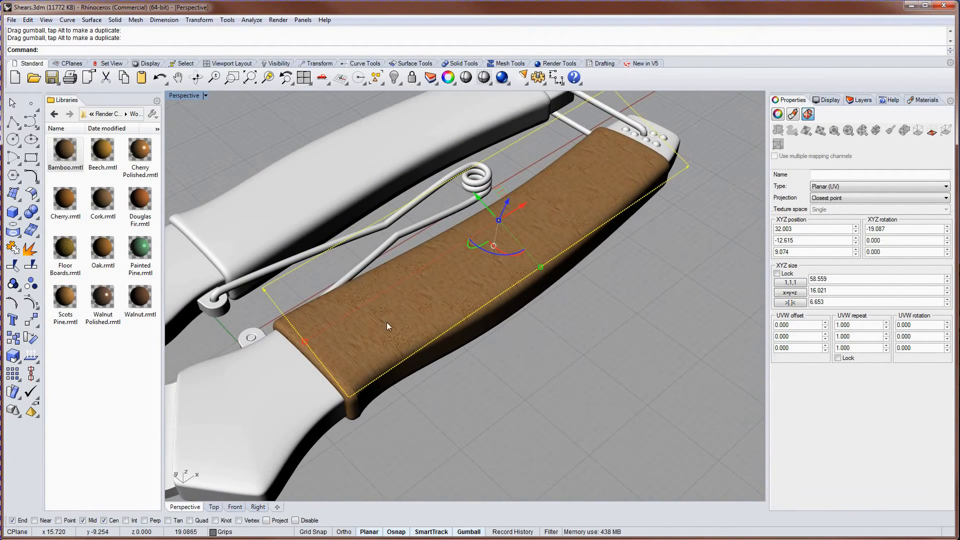
- Delete the planar texture mapping from the bamboo grip
left_click(388, 326)
scroll(589, 300, "up", 2)
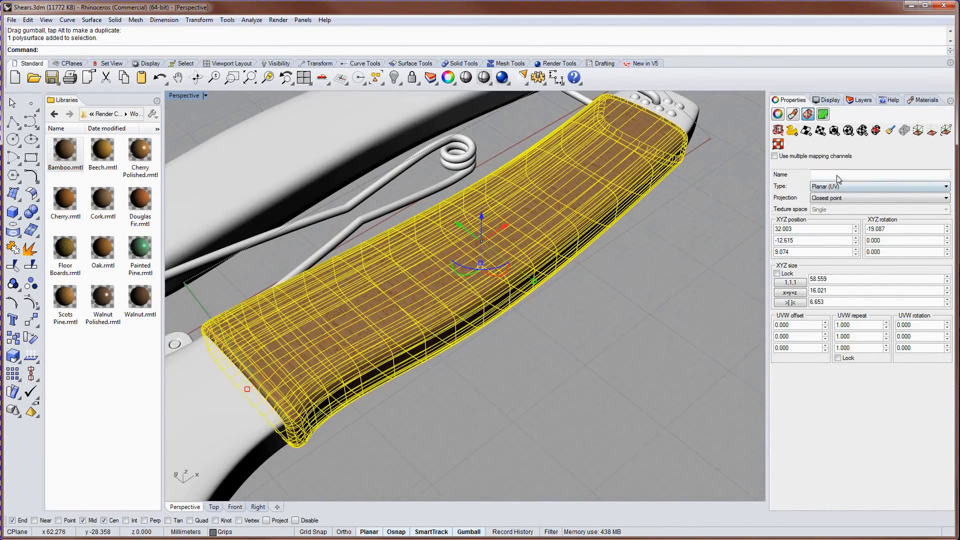
left_click(876, 131)
left_click(632, 288)
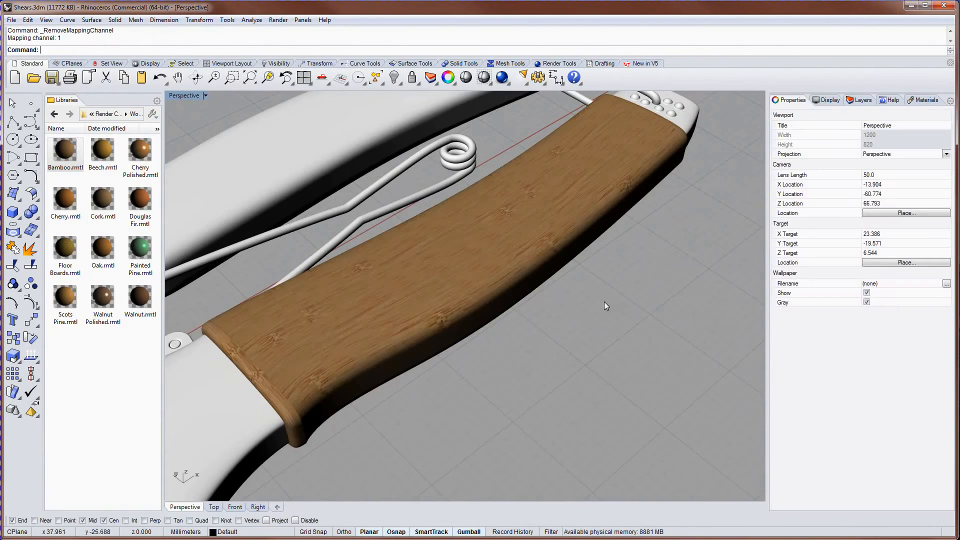
- Unwrap the grip's texture coordinates, picking the connected lengthwise edges along its outer side, from front collar to rear end, as the seam
right_click_drag(604, 302, 465, 326)
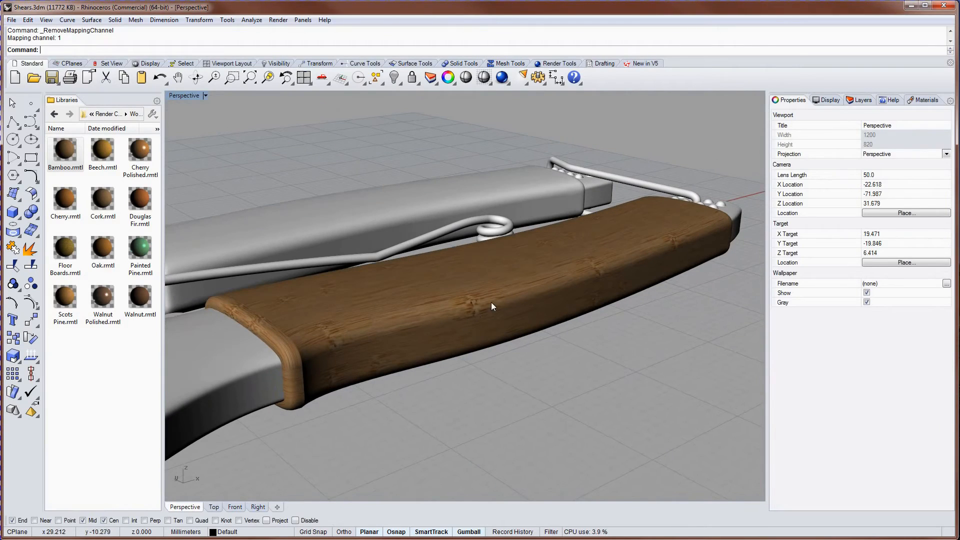
left_click(529, 281)
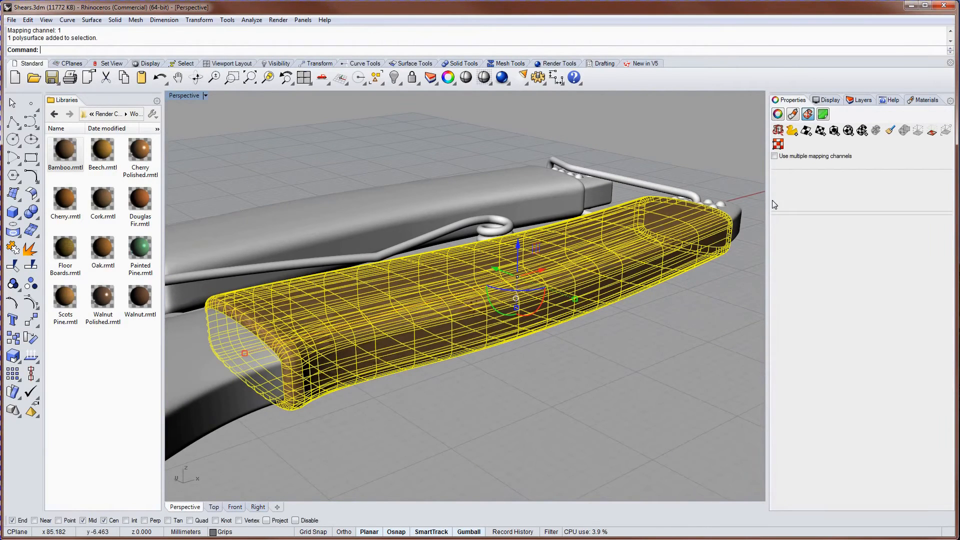
left_click(778, 131)
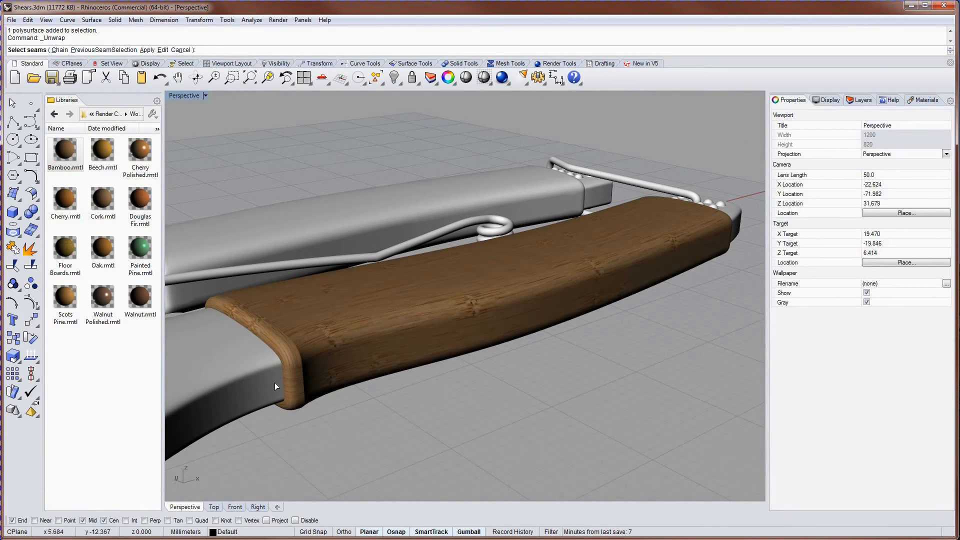
left_click(294, 383)
left_click(306, 379)
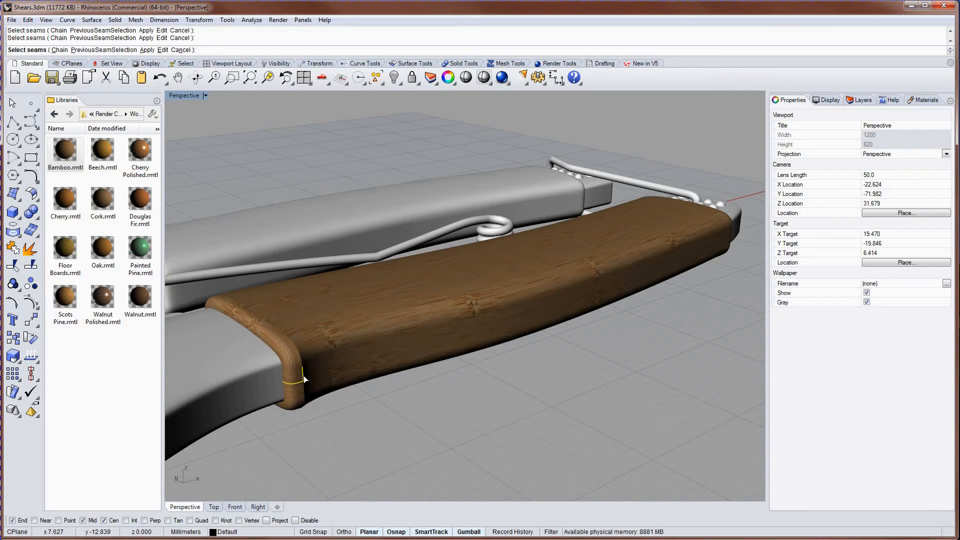
left_click(308, 377)
right_click_drag(404, 376, 395, 382)
right_click_drag(506, 382, 554, 375)
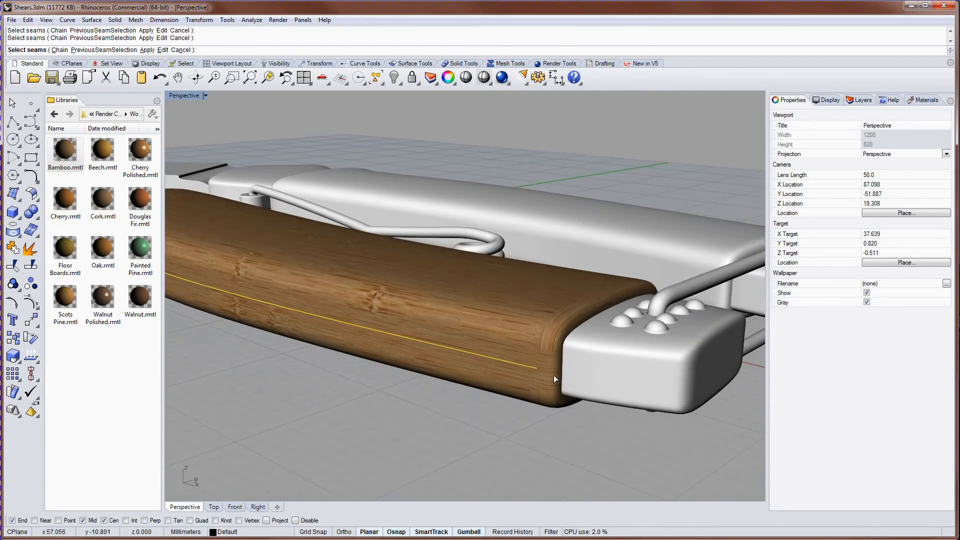
left_click(552, 371)
right_click_drag(496, 372, 497, 370)
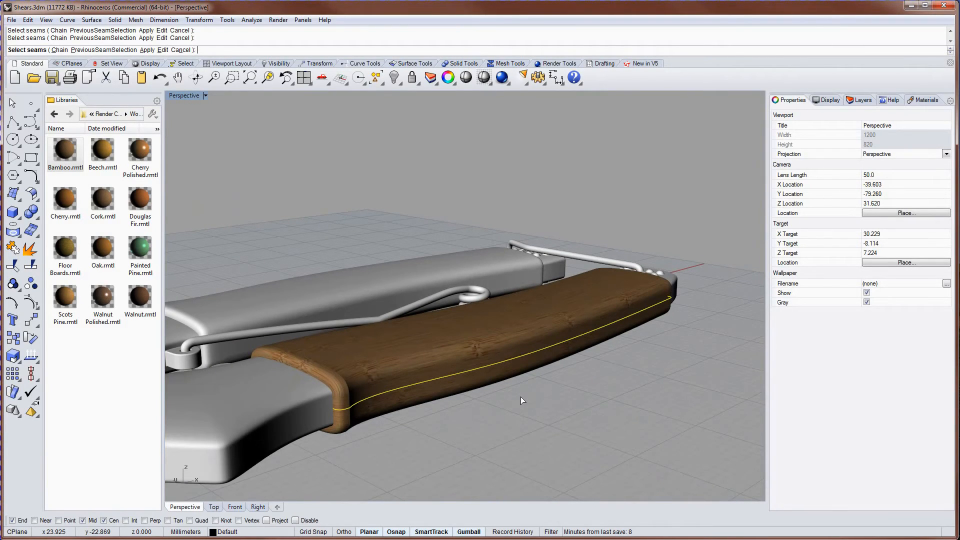
key("Return")
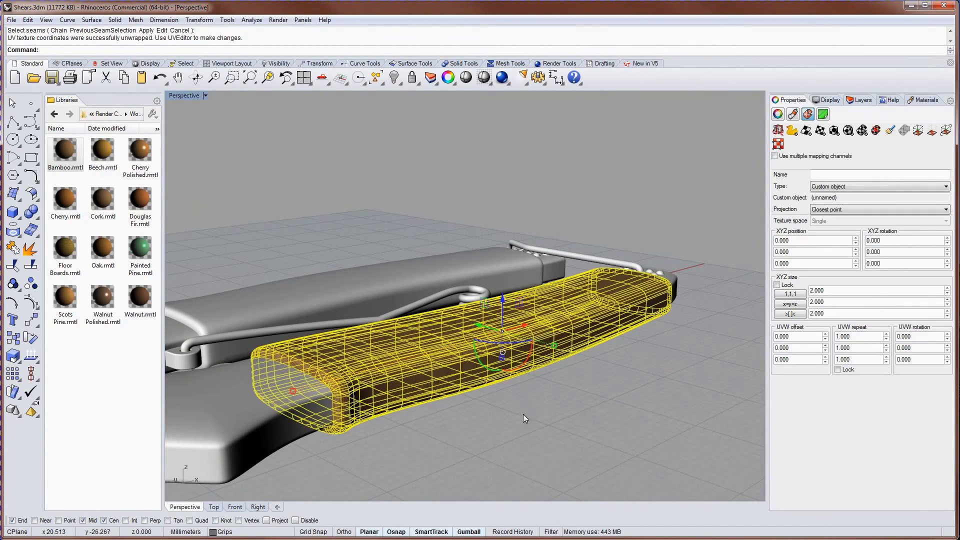
left_click(523, 415)
- Open the UV editor for the unwrapped grip and place its texture rectangle on the ground plane beside the shears
scroll(439, 391, "up", 5)
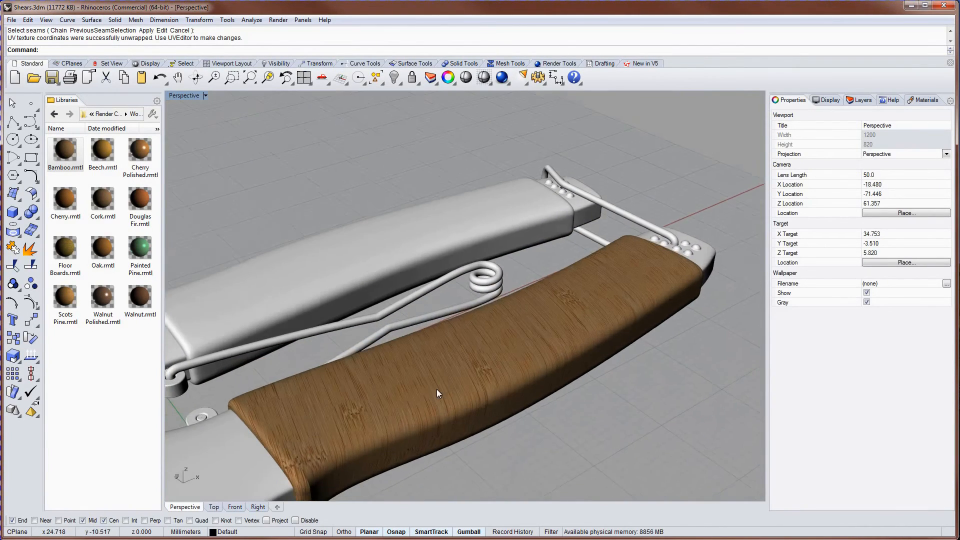
right_click_drag(436, 390, 426, 389)
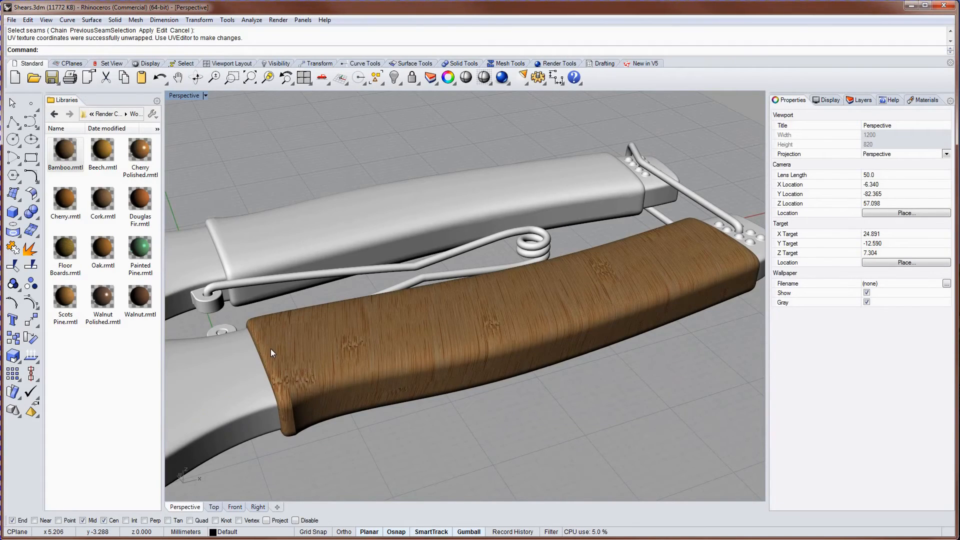
scroll(278, 351, "up", 8)
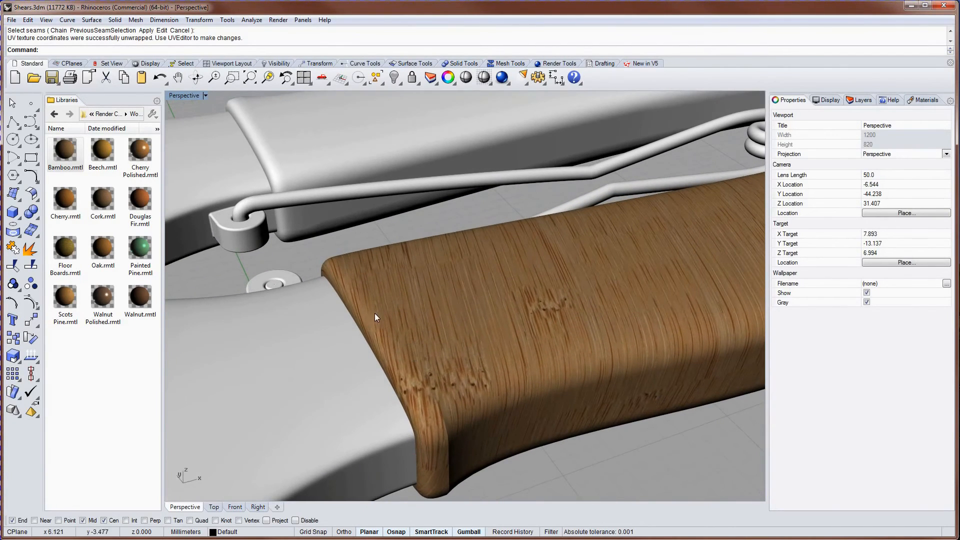
scroll(433, 341, "down", 7)
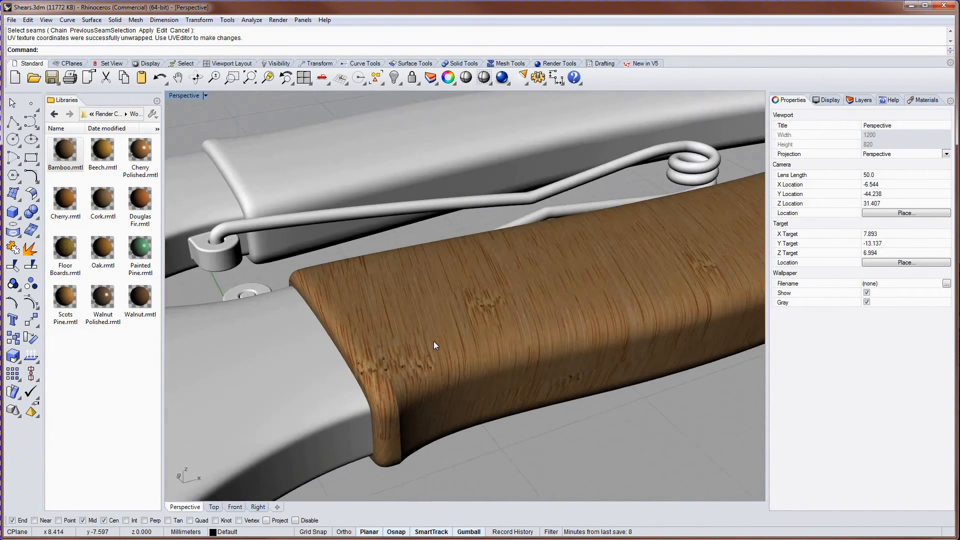
right_click_drag(433, 341, 490, 210)
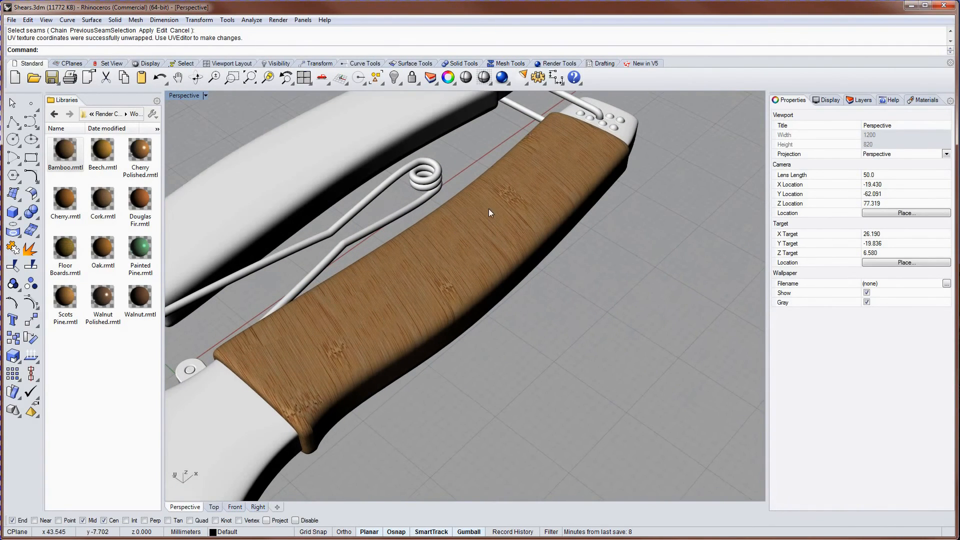
left_click(391, 298)
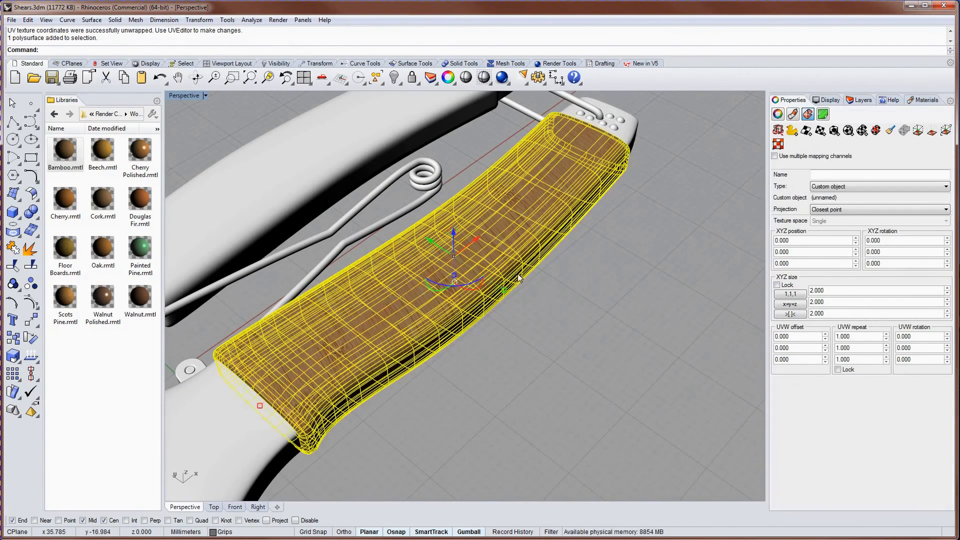
left_click(779, 144)
scroll(668, 232, "down", 5)
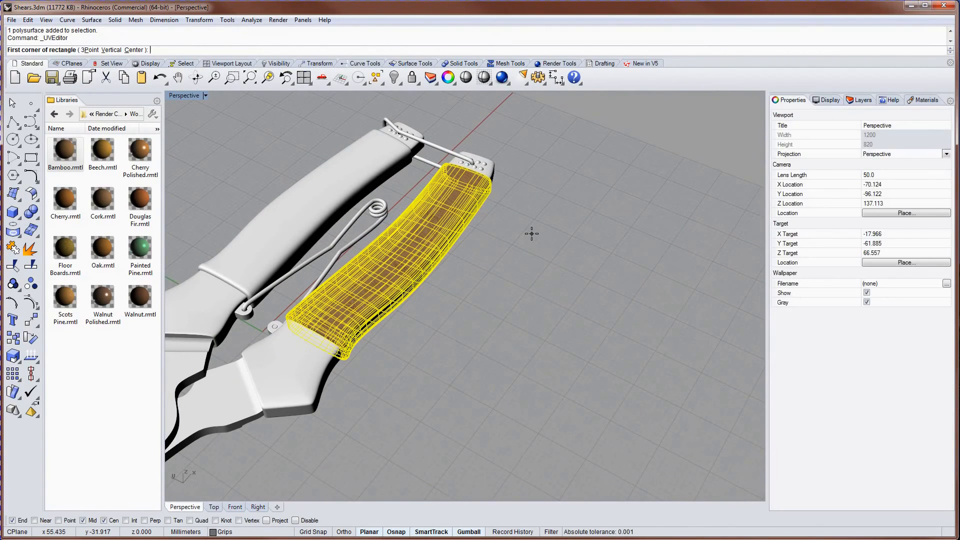
left_click(532, 234)
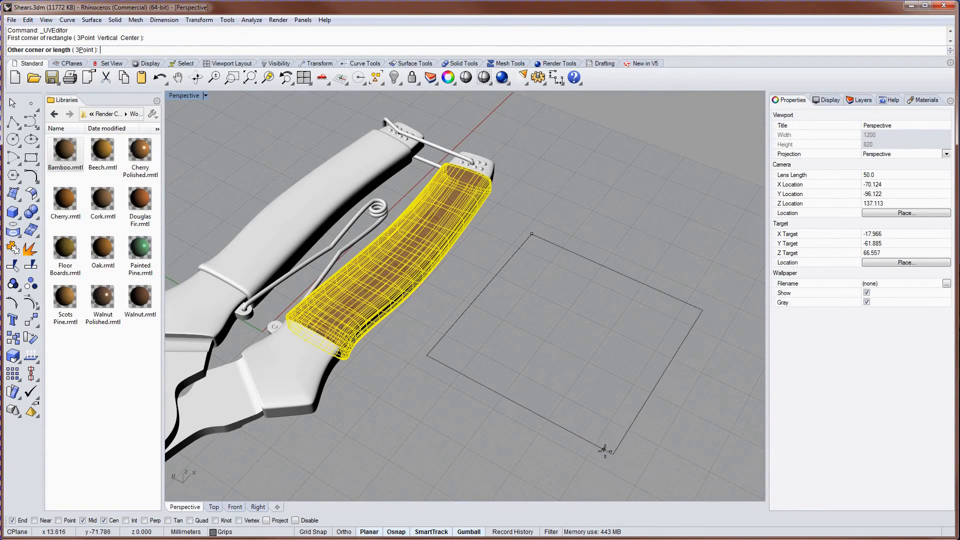
left_click(623, 470)
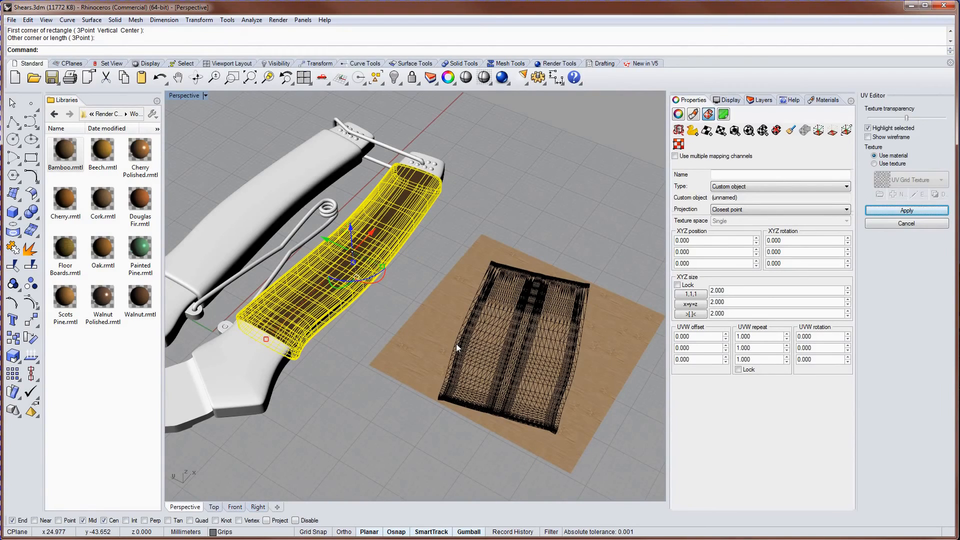
- Rotate the grip's flattened UV mesh about 90 degrees on the bamboo texture rectangle and deselect it
left_click(510, 324)
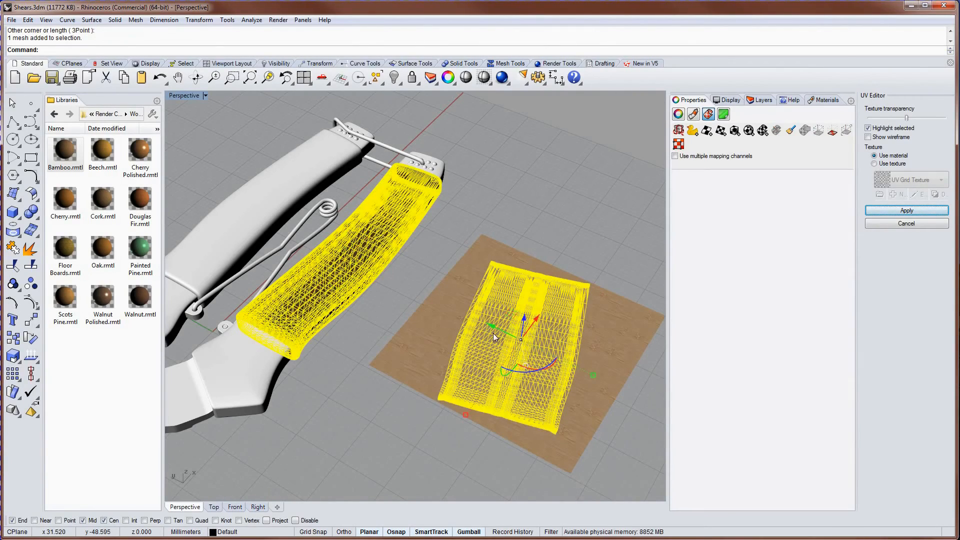
scroll(491, 335, "up", 5)
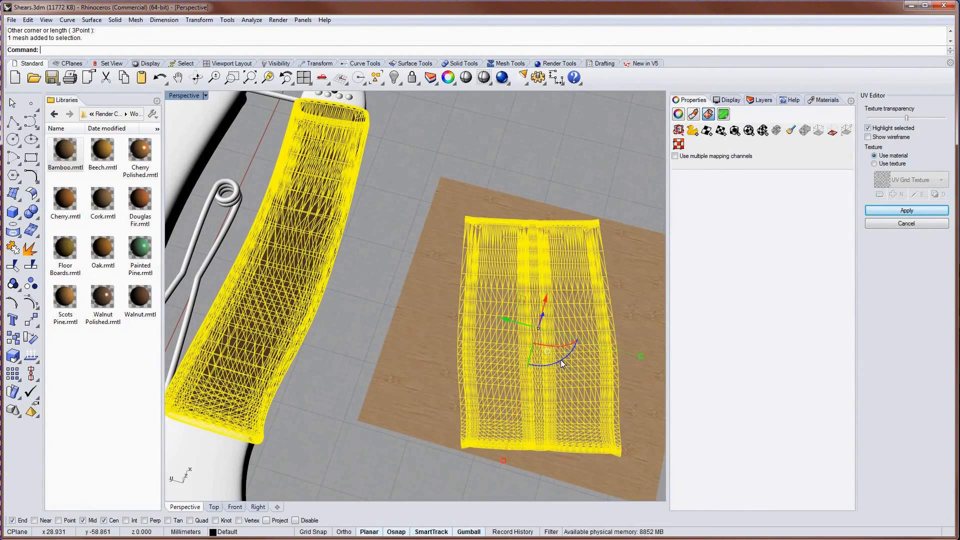
left_click_drag(561, 363, 579, 316)
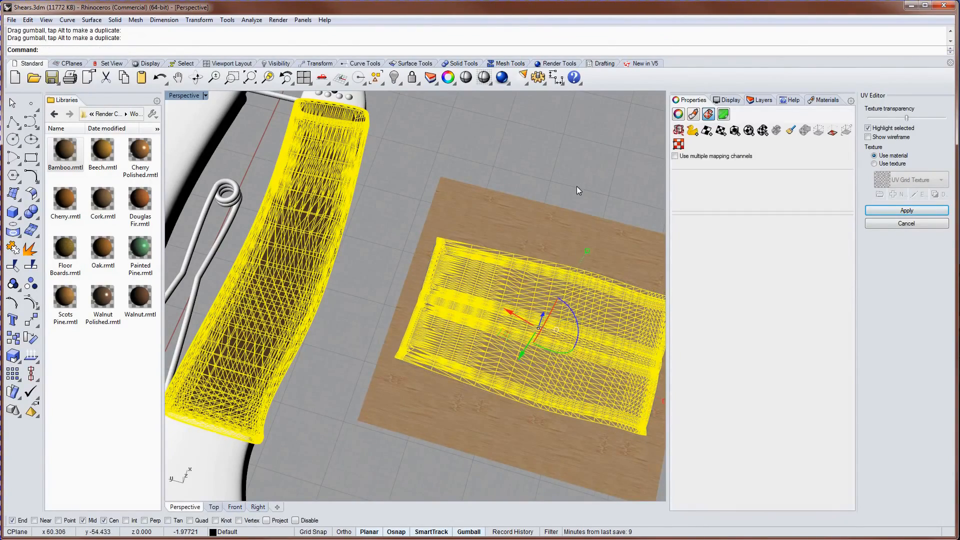
left_click(577, 187)
mouse_move(561, 248)
right_mouse_down()
mouse_move(521, 283)
mouse_move(566, 250)
right_mouse_up()
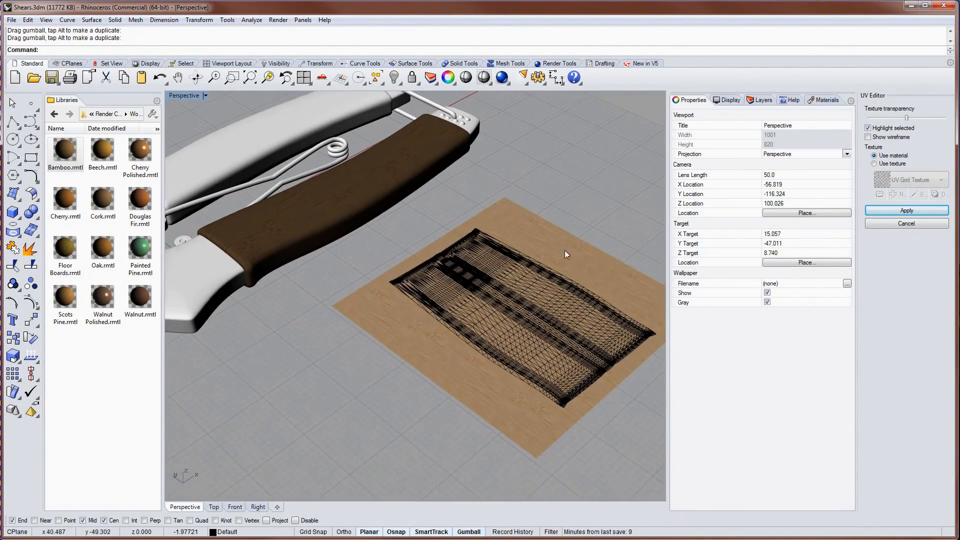